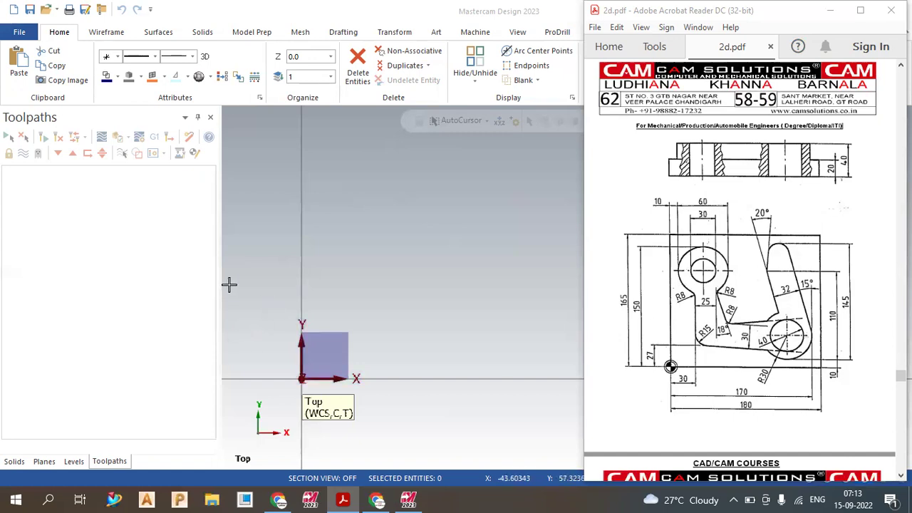
Step: Bring up the 2d.pdf part drawing in Acrobat Reader alongside the empty Mastercam model to read the plate's dimensions
click(186, 291)
mouse_move(186, 291)
mouse_down()
mouse_move(116, 293)
mouse_move(194, 296)
mouse_up()
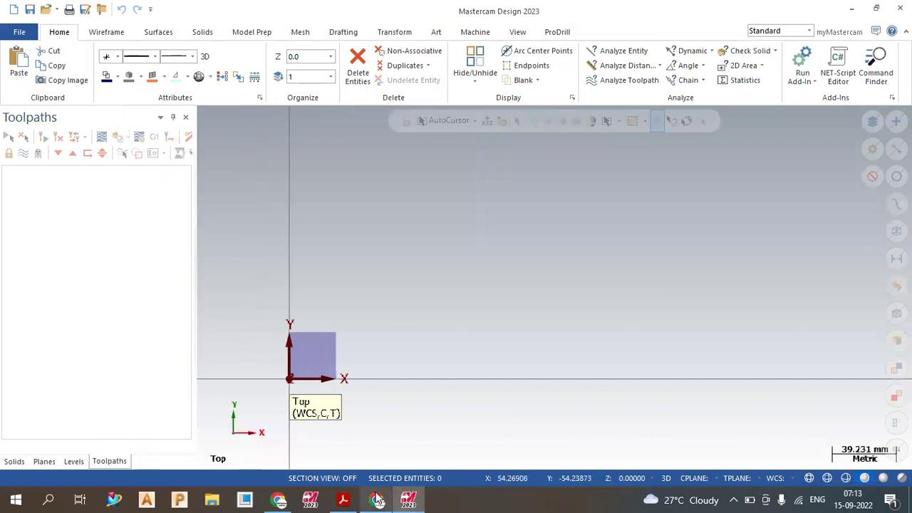
mouse_move(377, 498)
mouse_move(409, 499)
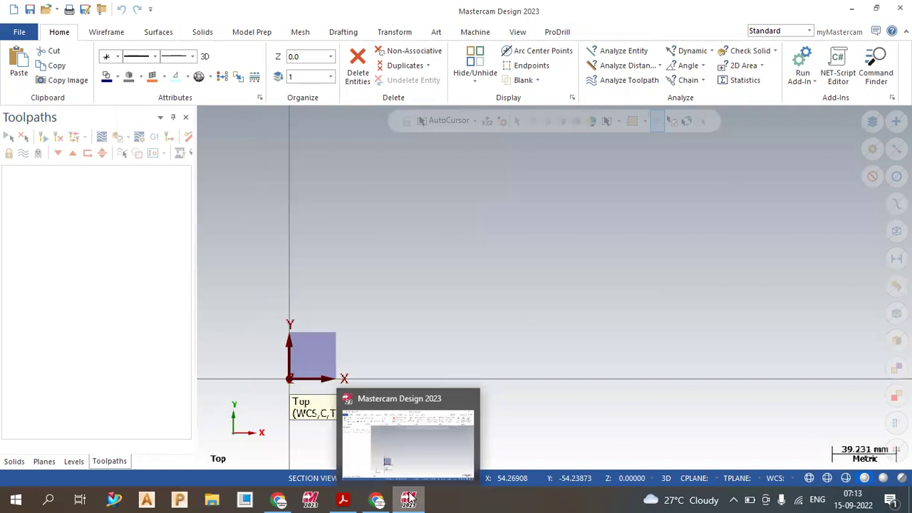
click(344, 499)
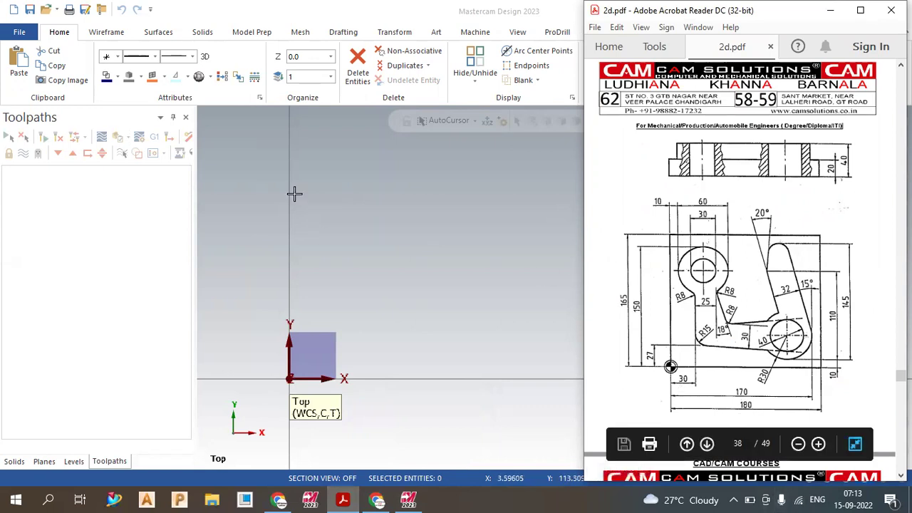
Step: Draw a wireframe rectangle about 161 by 121 mm with its lower-left corner at the origin
click(107, 34)
click(410, 50)
click(291, 378)
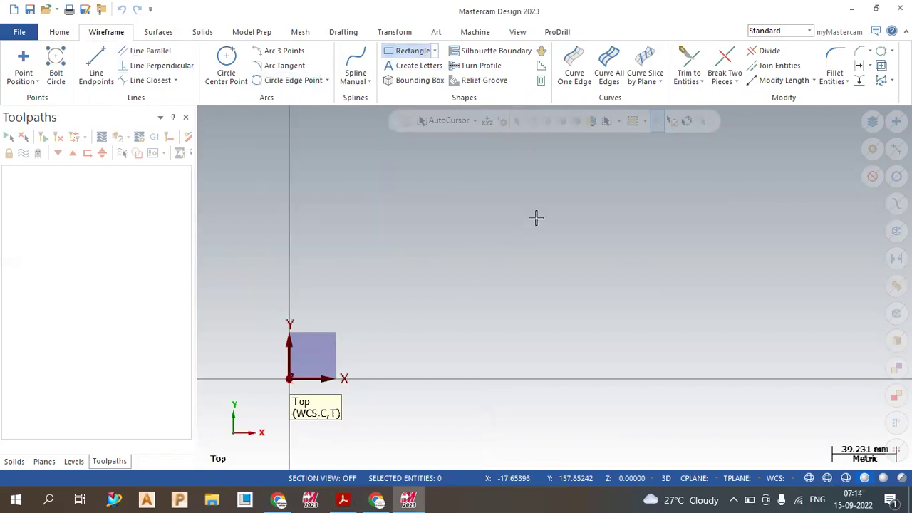
click(551, 182)
Step: Set the rectangle's width to 180 mm and its height to 165 mm
click(344, 498)
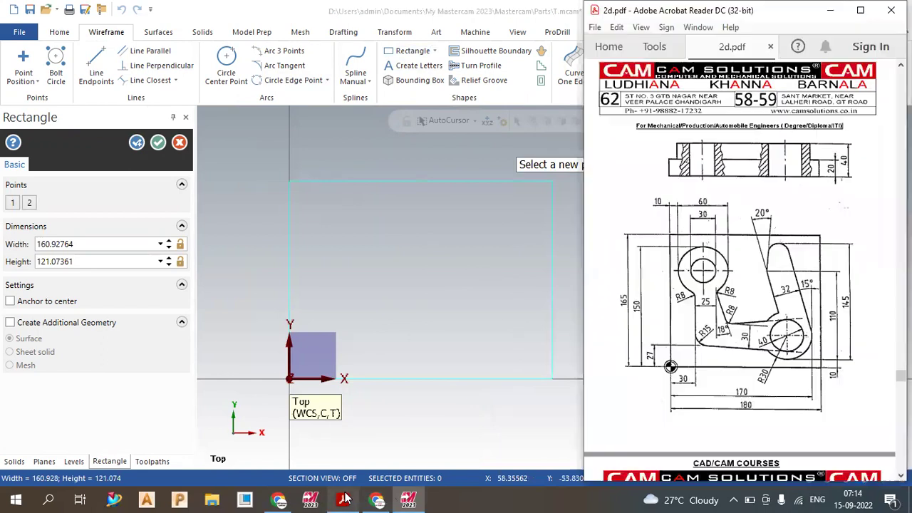
click(90, 244)
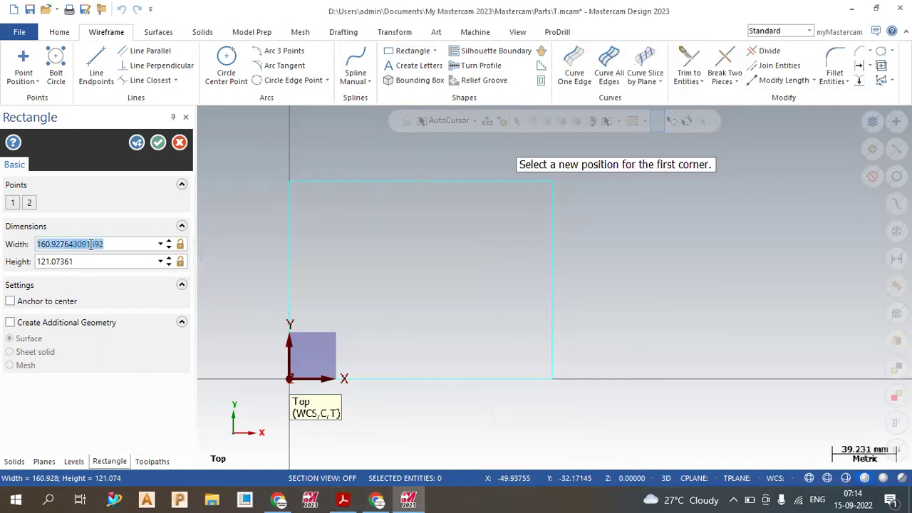
text(1)
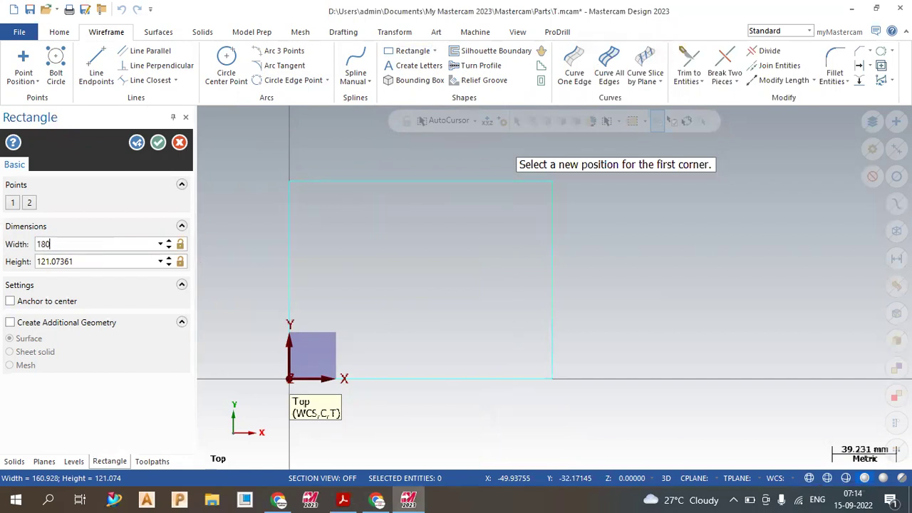
text(80)
click(81, 261)
text(1)
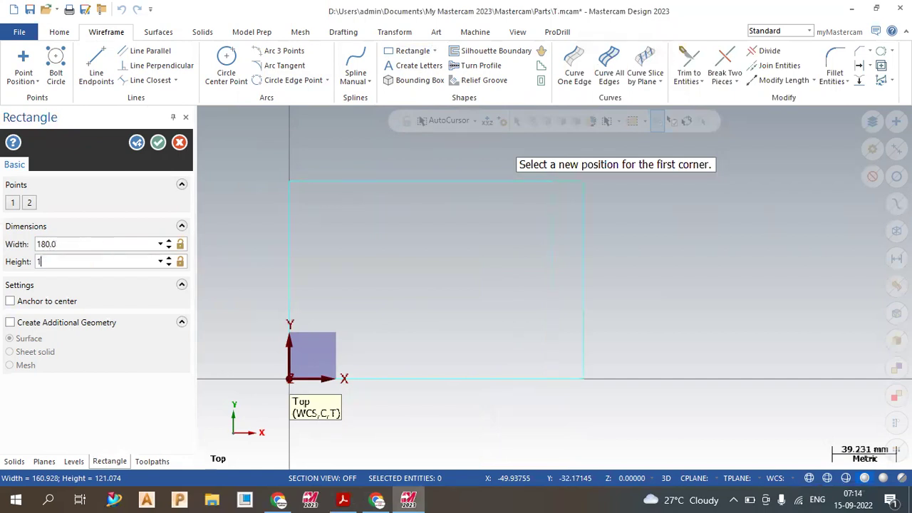
text(65)
key(Return)
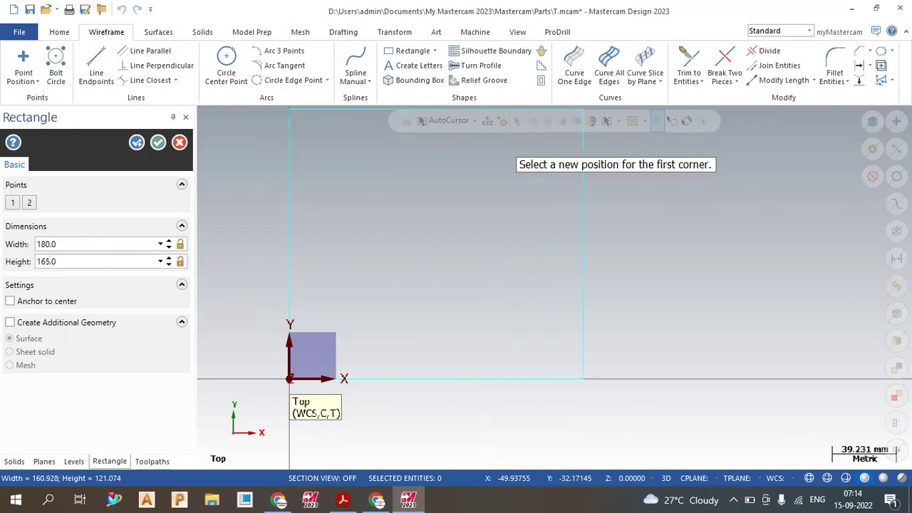
scroll(458, 379, down, 1)
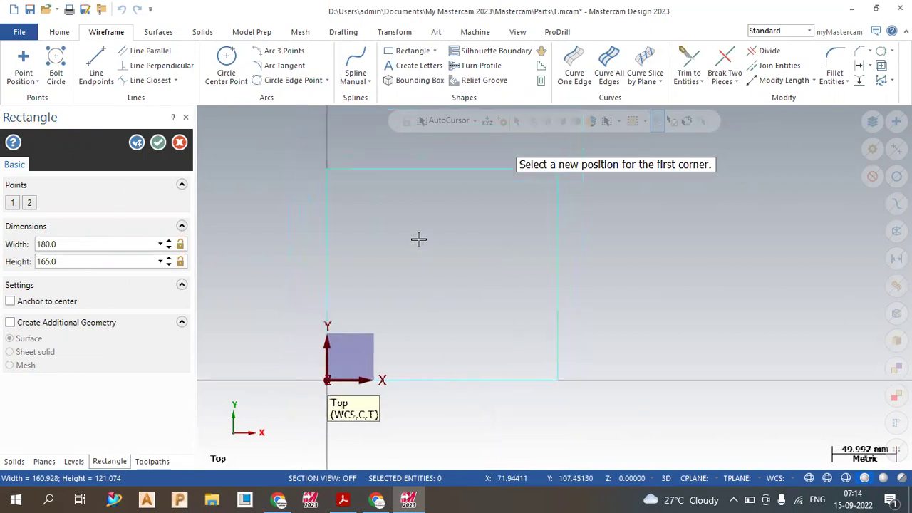
click(158, 142)
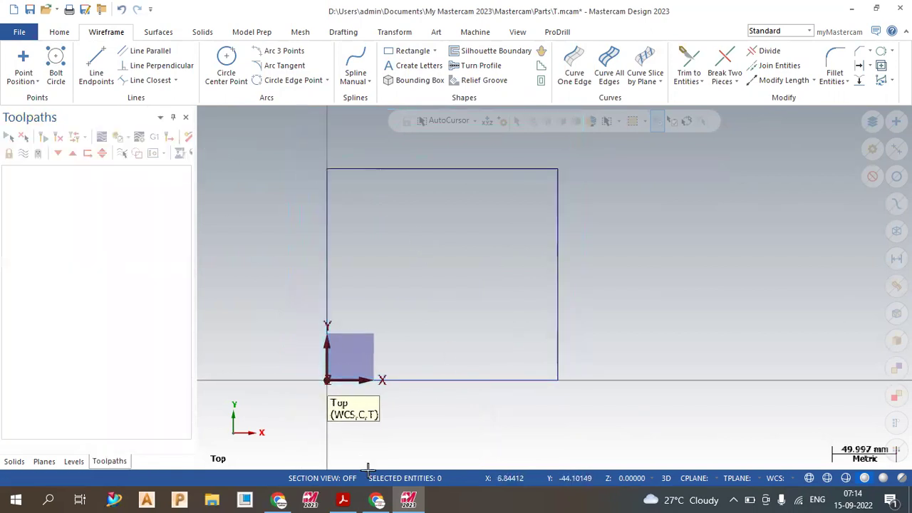
Step: Consult the drawing and offset a copy of the rectangle's left edge 10 mm inward
click(411, 499)
click(410, 498)
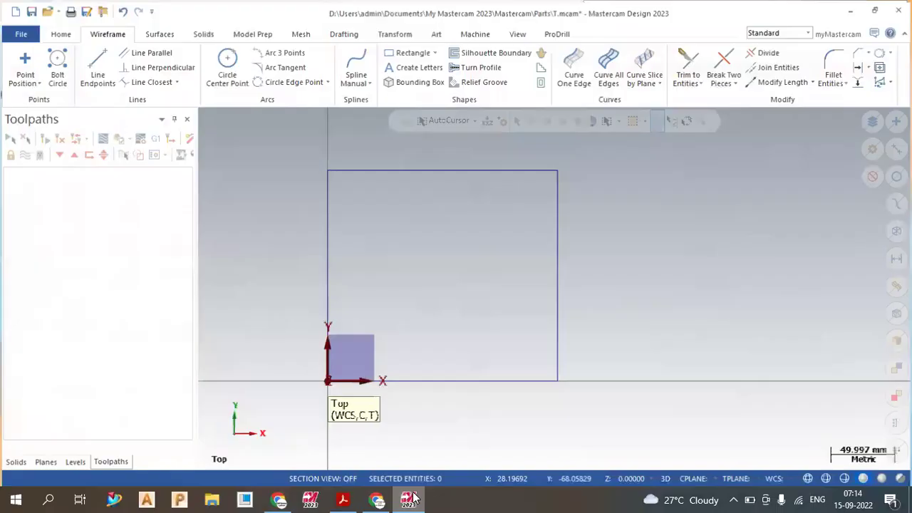
click(345, 498)
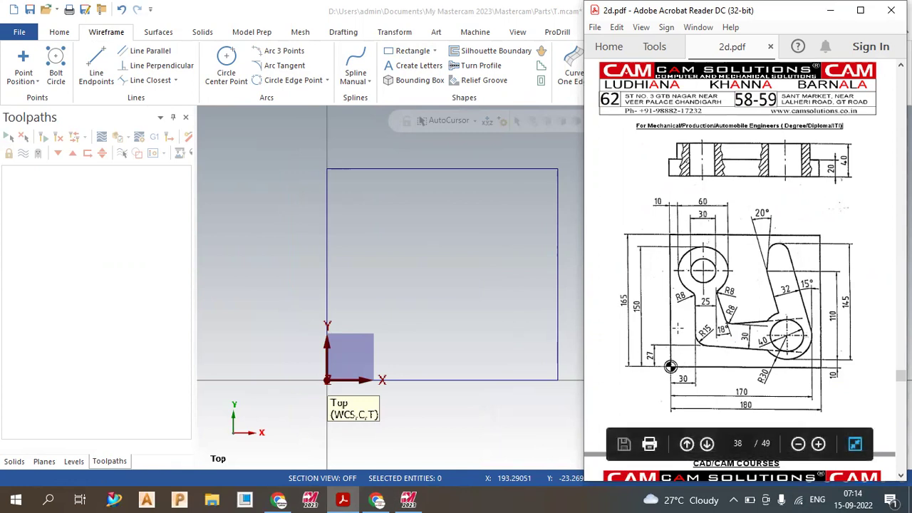
click(515, 275)
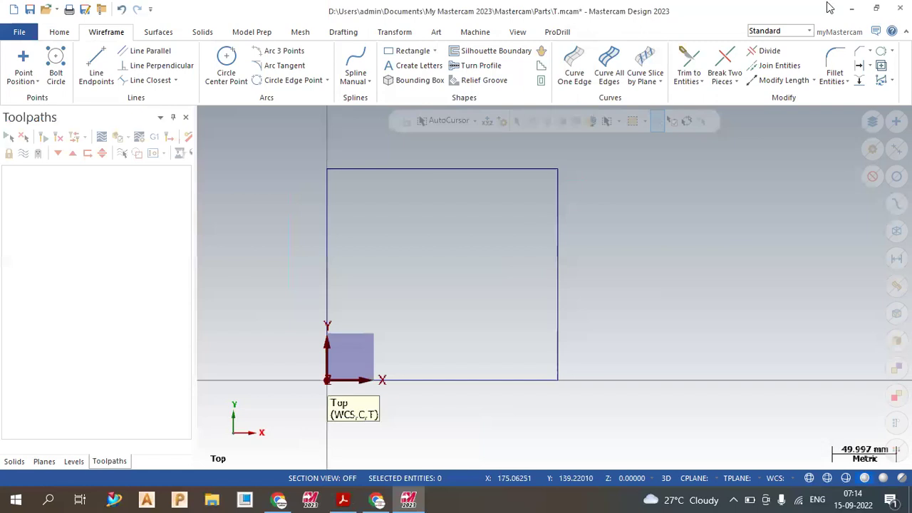
click(859, 66)
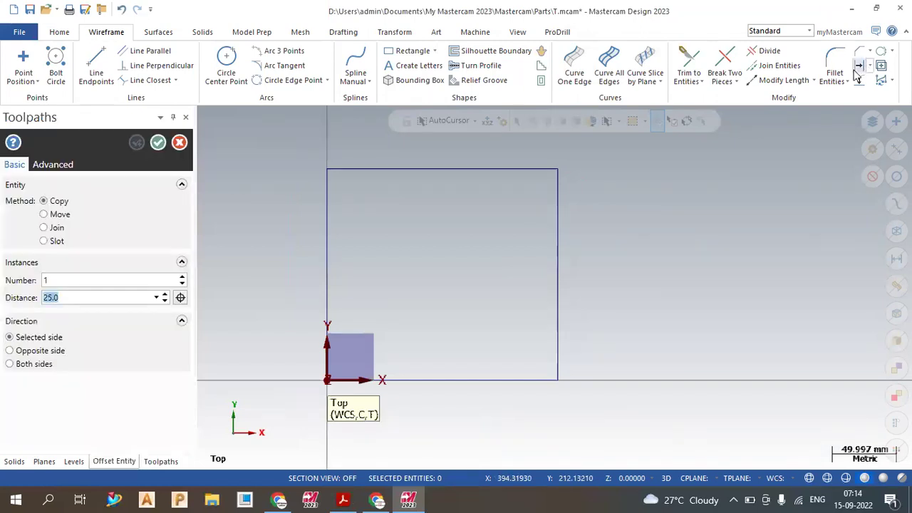
text(10)
key(Return)
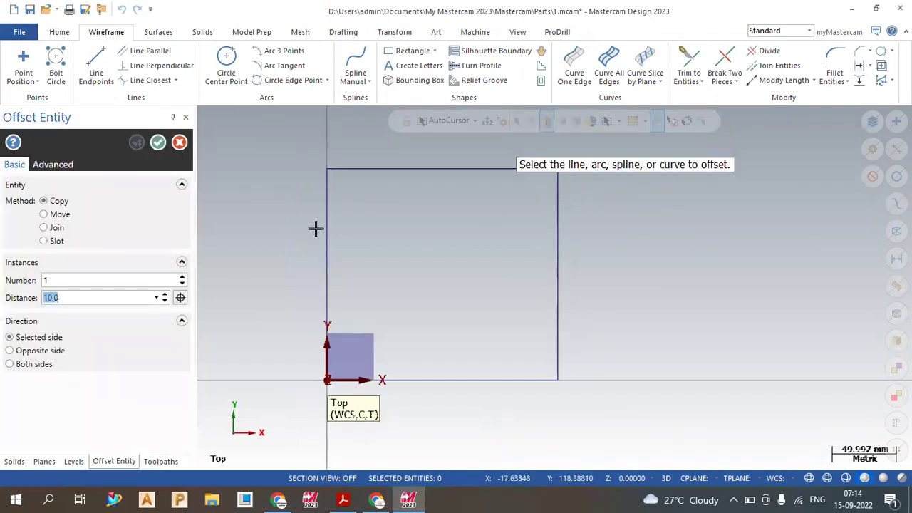
click(367, 243)
Step: Offset a copy of the rectangle's bottom edge 150 mm upward
click(406, 377)
text(1)
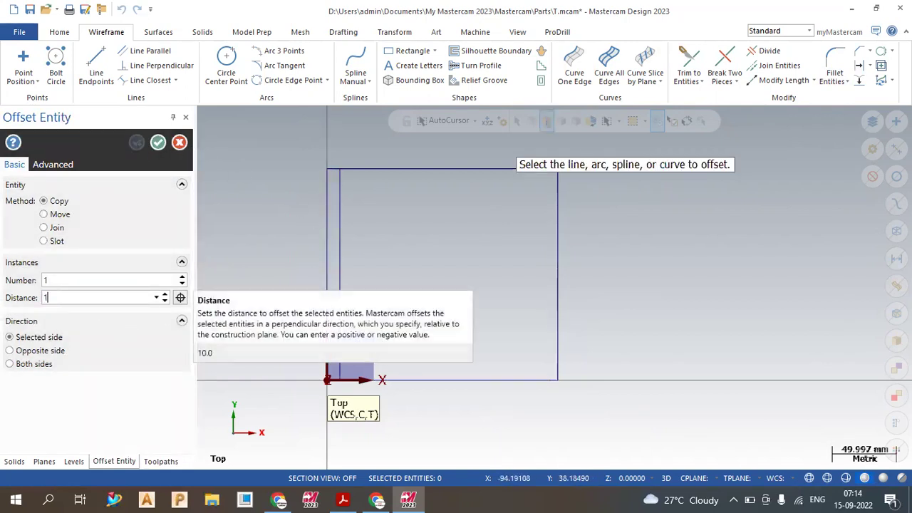
click(417, 379)
click(409, 293)
click(137, 143)
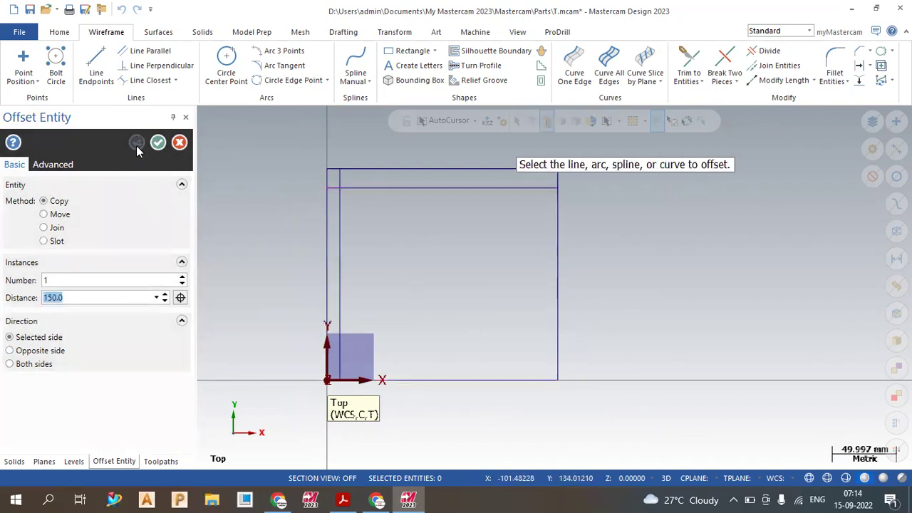
click(158, 142)
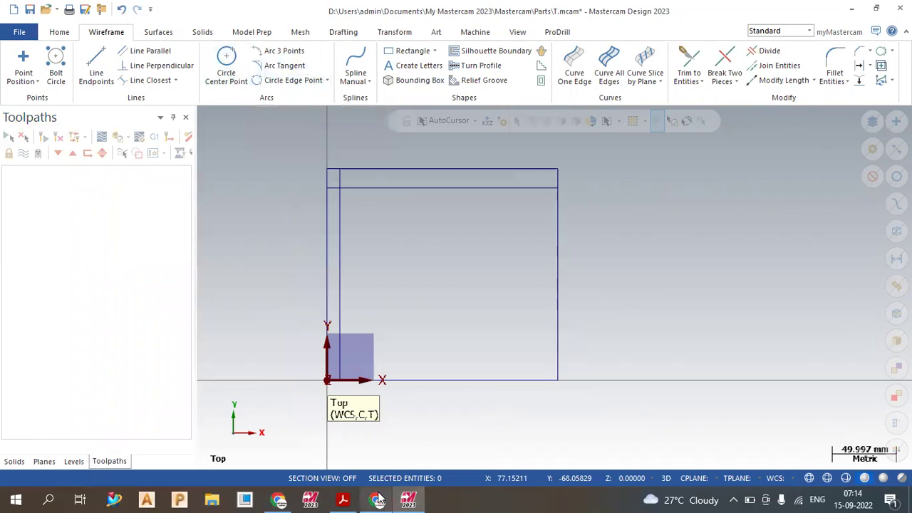
Step: Create a 60 mm diameter arc tangent to both offset lines, using the Arc two entities method
click(344, 499)
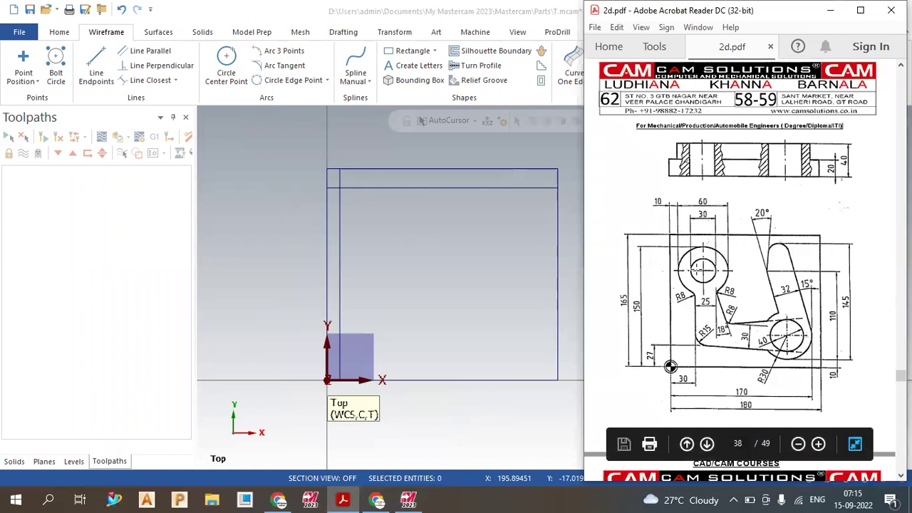
click(458, 249)
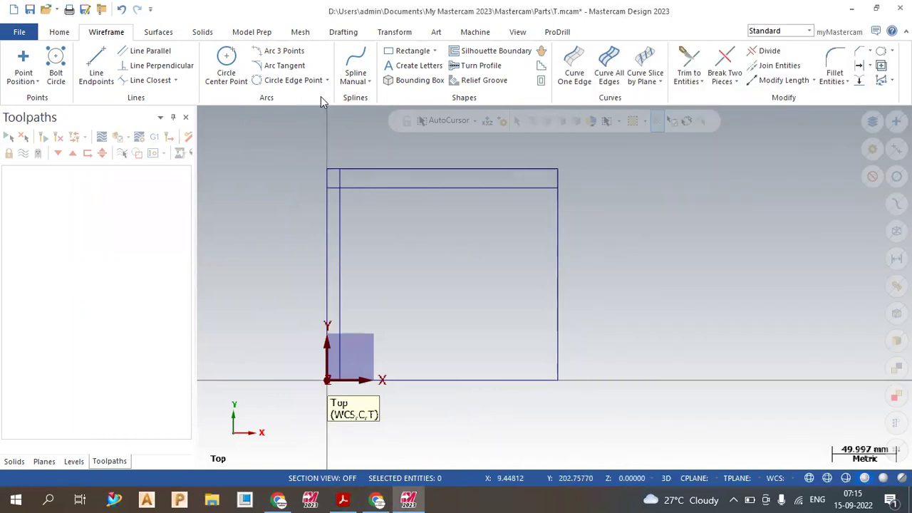
click(284, 71)
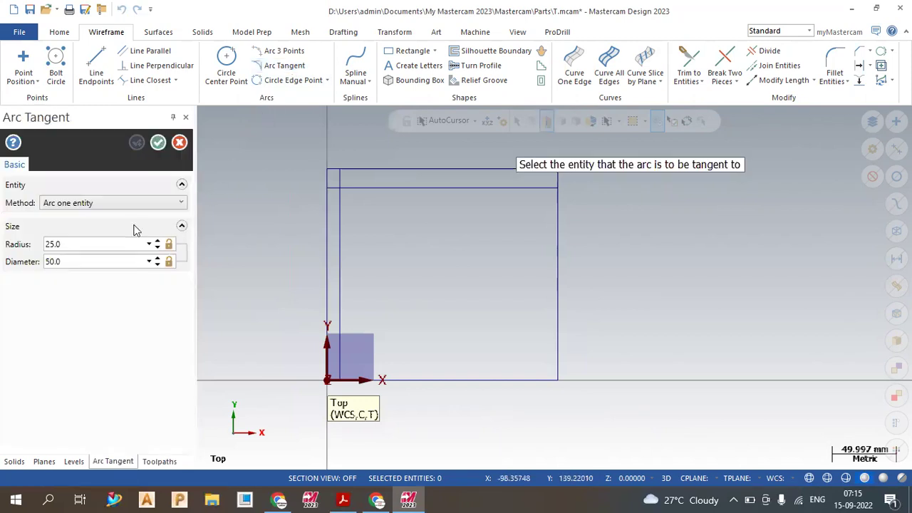
click(109, 205)
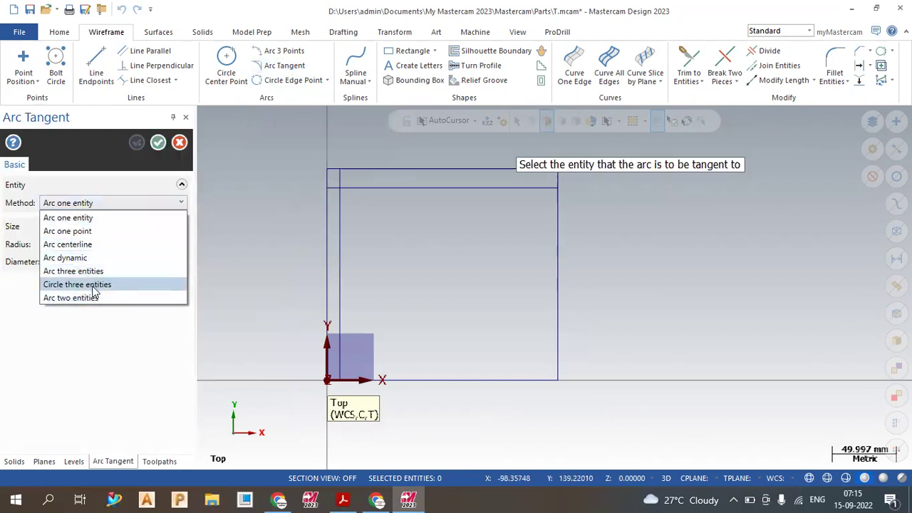
click(71, 297)
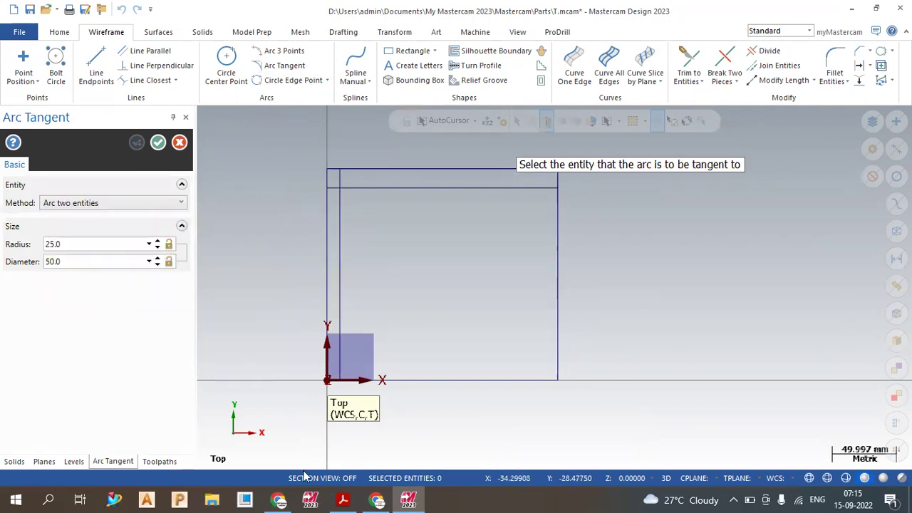
double_click(77, 262)
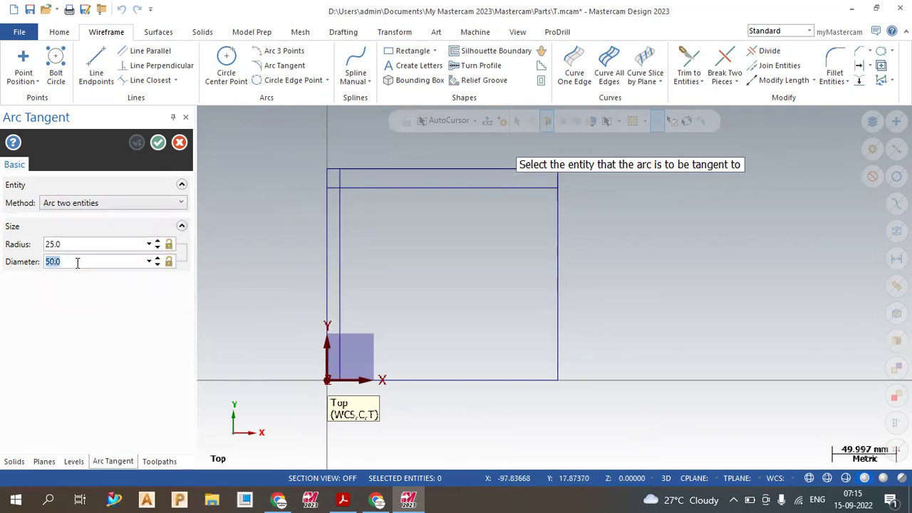
text(60.0)
click(373, 198)
click(338, 245)
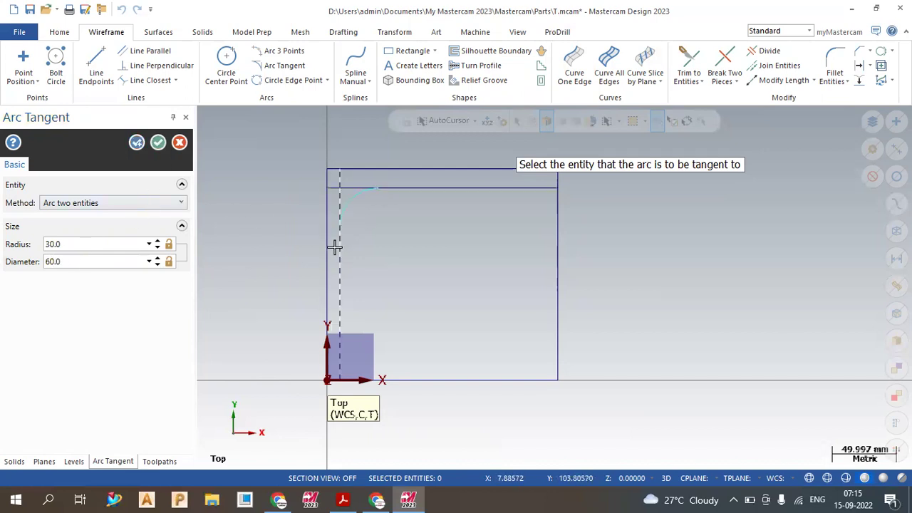
click(158, 143)
Step: Convert the tangent arc to a full circle and delete the two offset construction lines
click(883, 51)
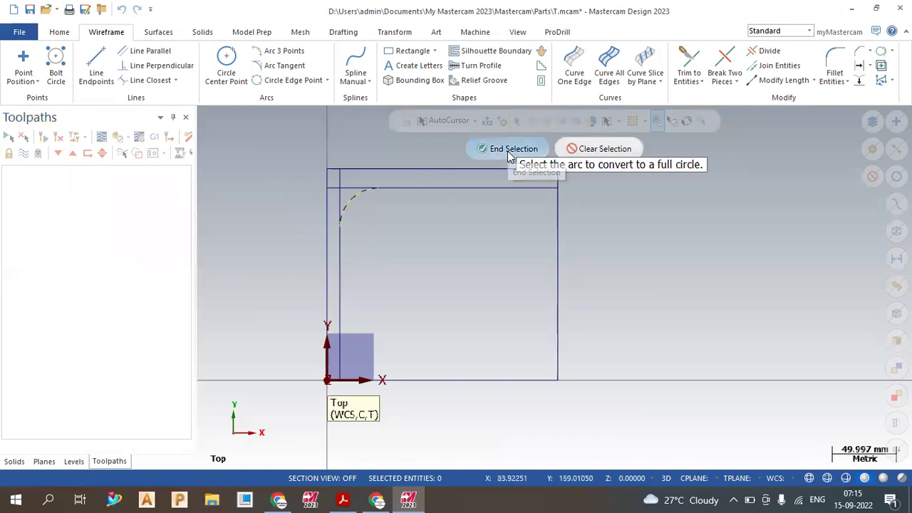
click(506, 151)
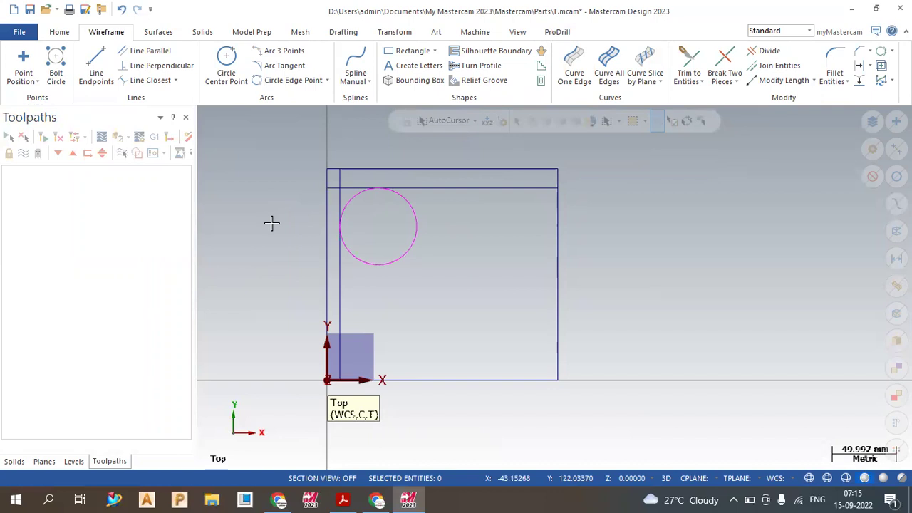
click(434, 187)
click(342, 299)
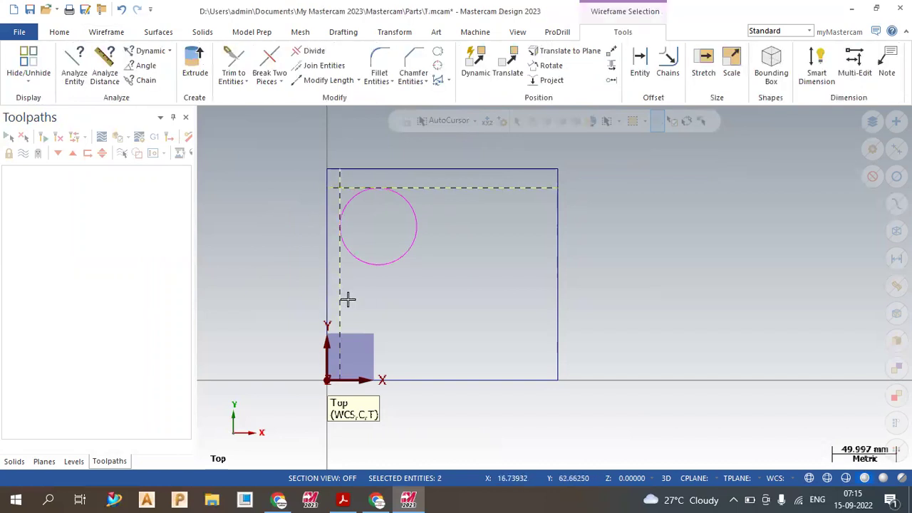
key(Delete)
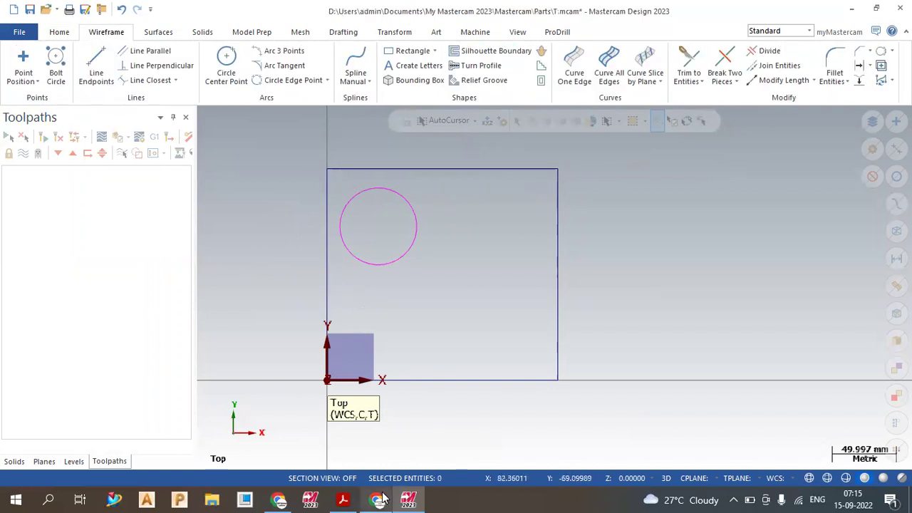
Step: Add a 30 mm diameter circle concentric with the 60 mm circle
click(344, 499)
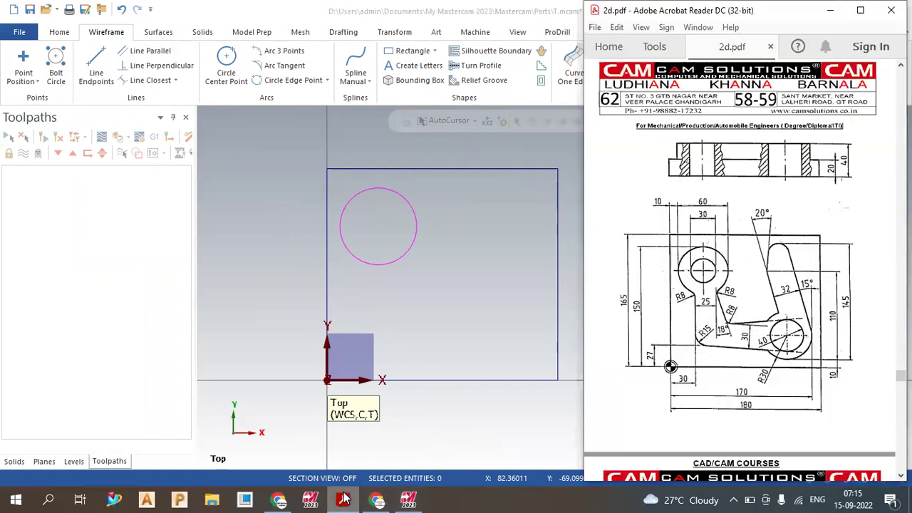
click(224, 62)
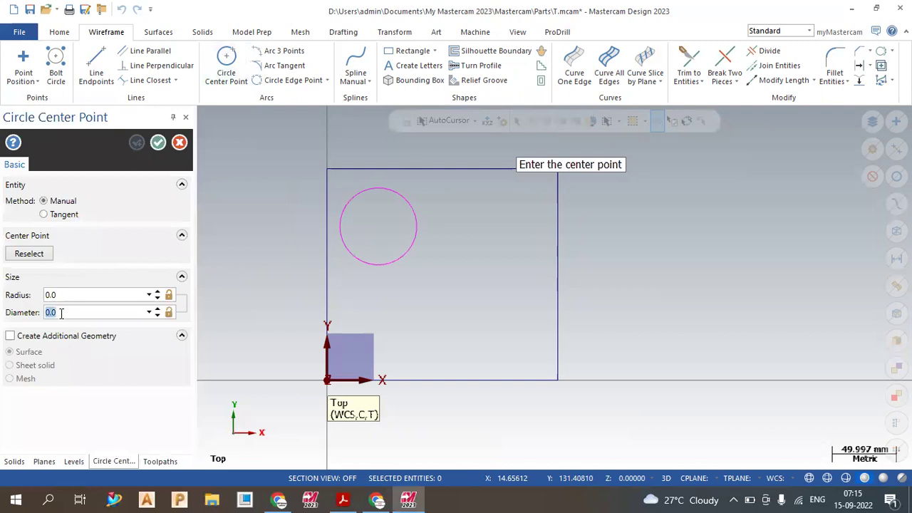
text(30)
key(Return)
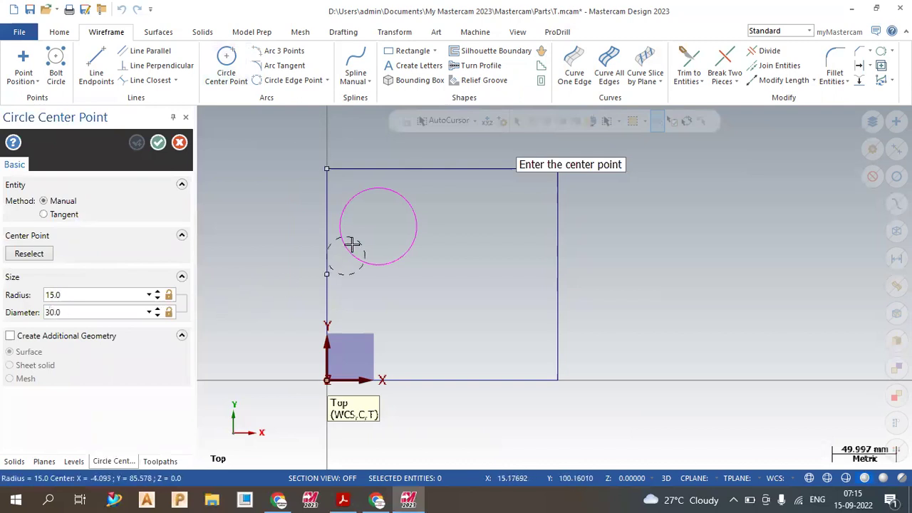
click(378, 227)
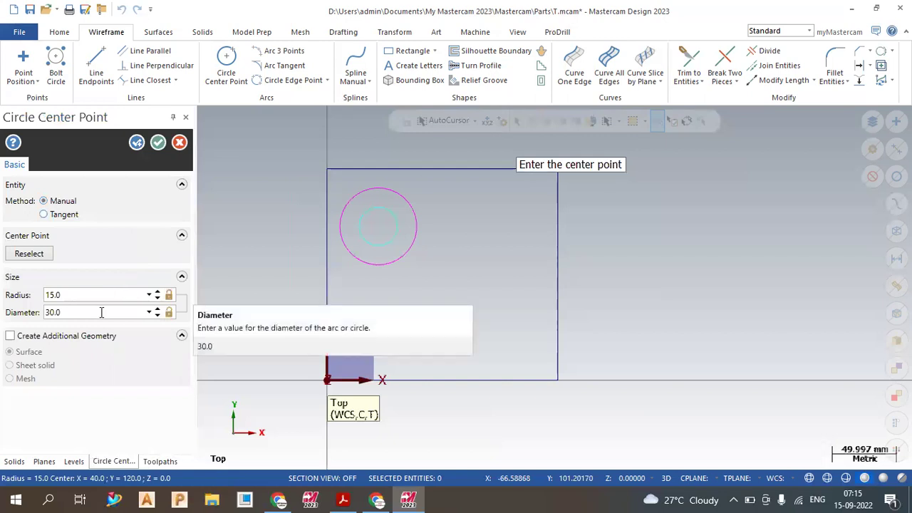
click(158, 143)
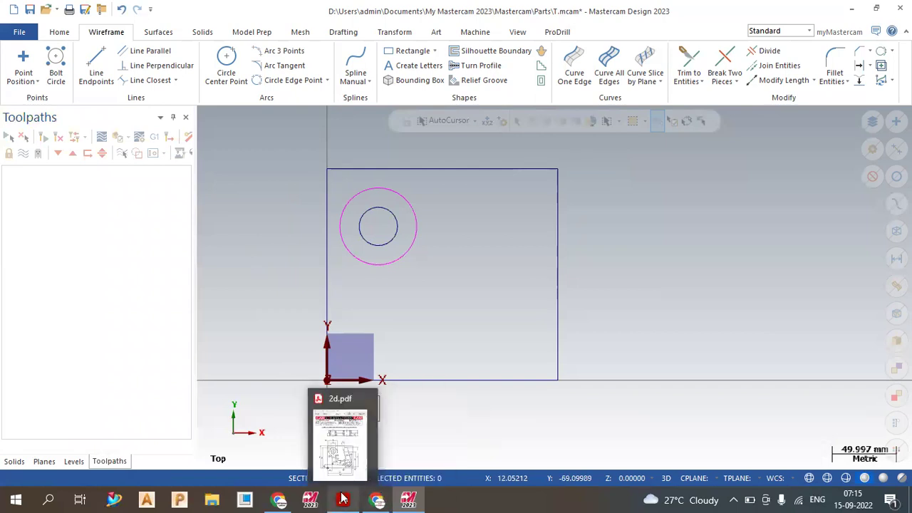
Step: Check the 2d.pdf drawing and offset copies of the rectangle's right and bottom edges 10 mm inward
click(343, 499)
scroll(774, 391, up, 1)
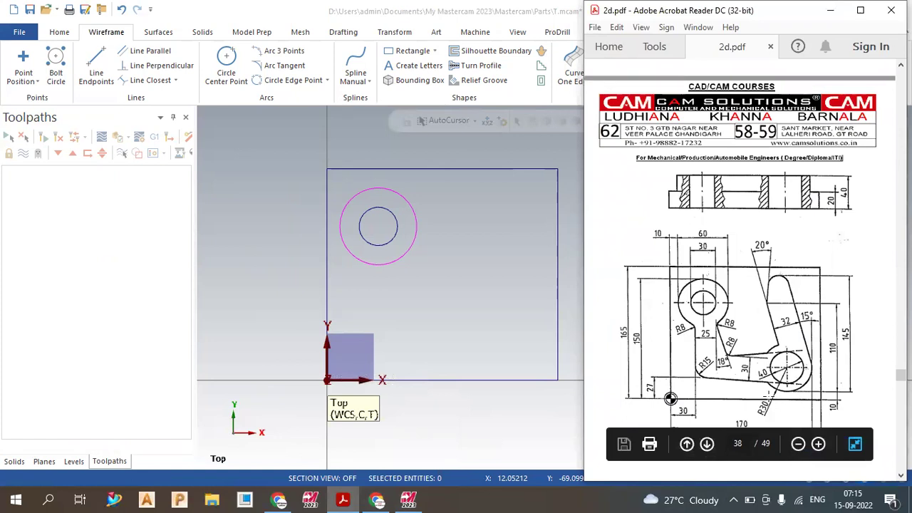
click(509, 323)
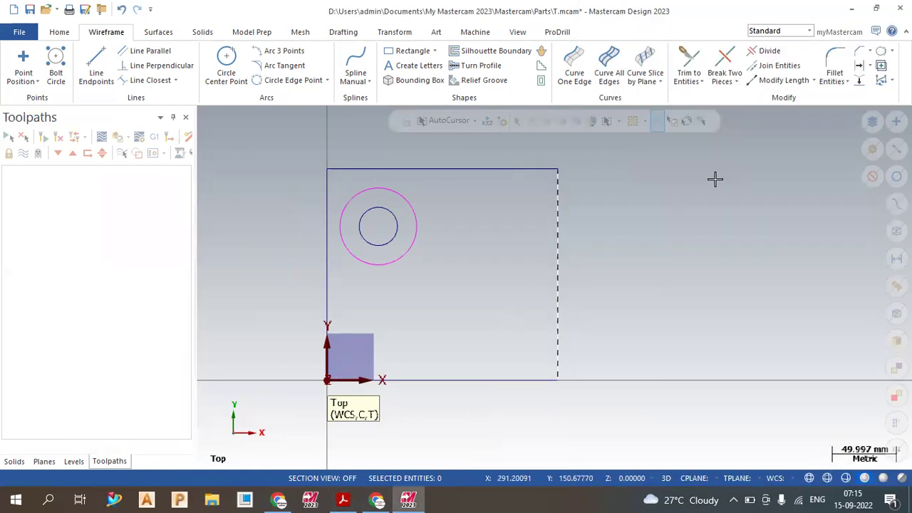
click(859, 65)
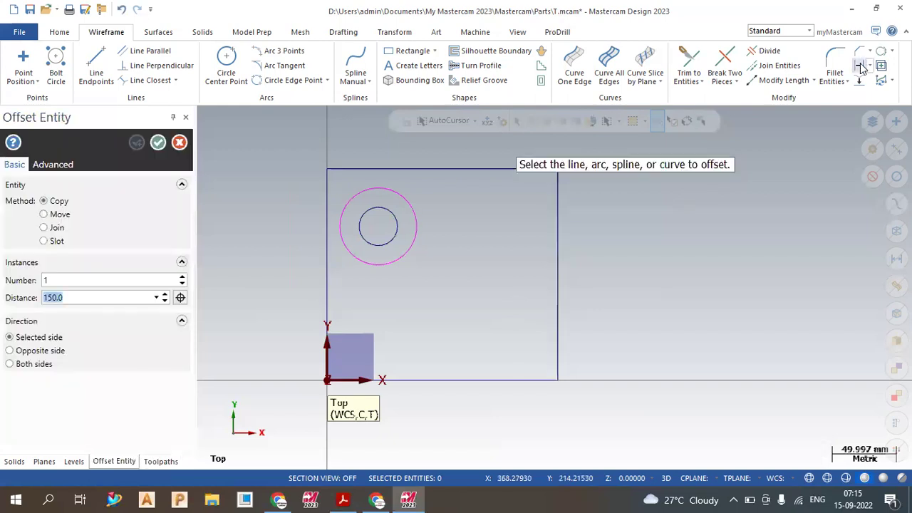
text(10)
key(Return)
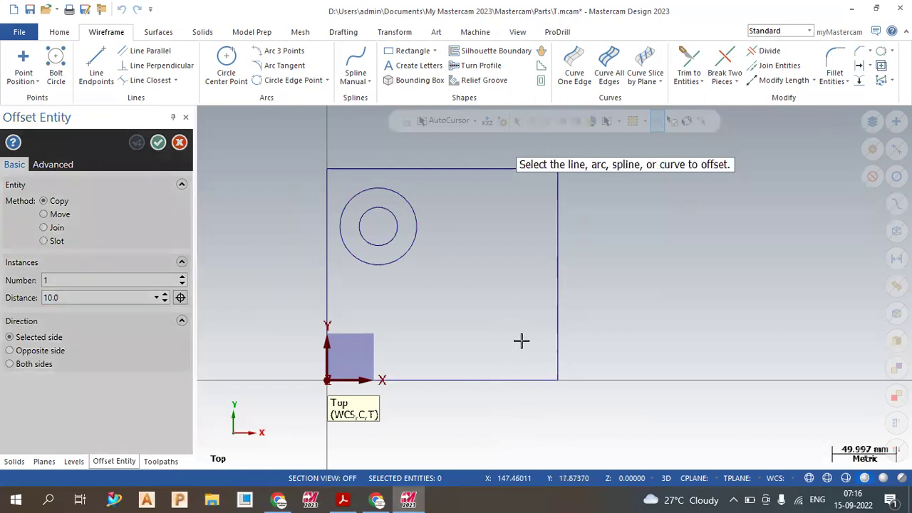
click(545, 320)
click(506, 321)
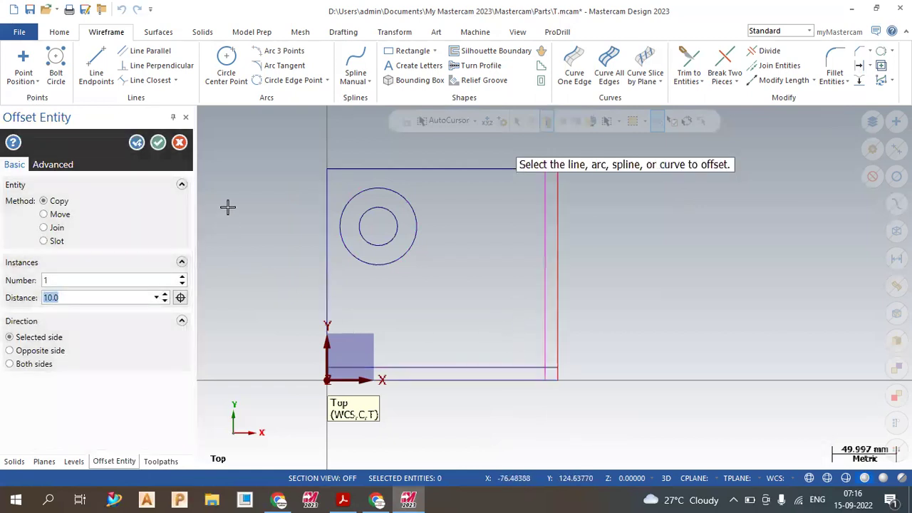
click(158, 143)
Step: Create a 30 mm radius arc tangent to both 10 mm offset lines, using the Arc two entities method
click(258, 68)
click(547, 334)
double_click(81, 261)
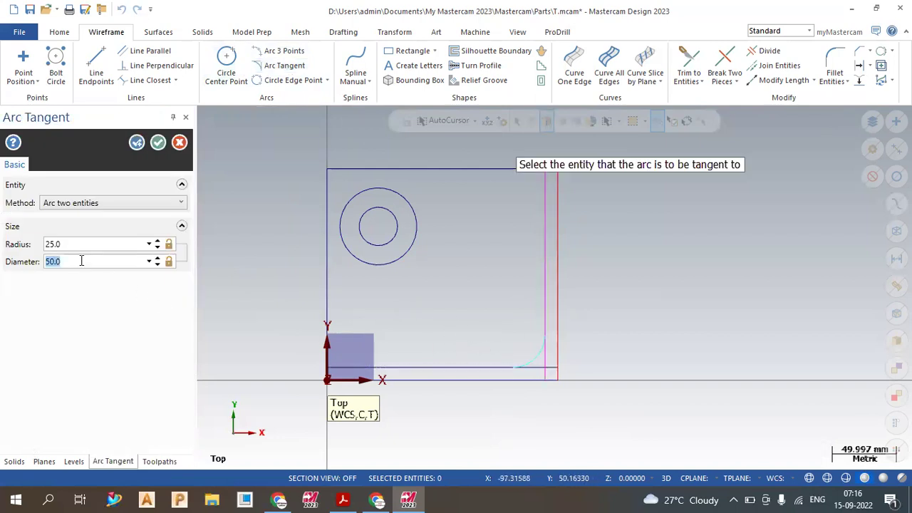
double_click(81, 246)
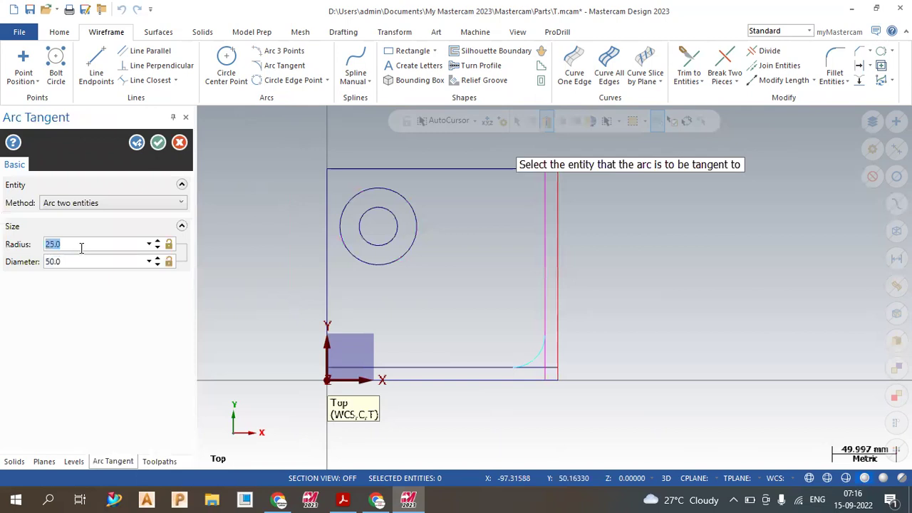
text(30)
key(Return)
click(159, 142)
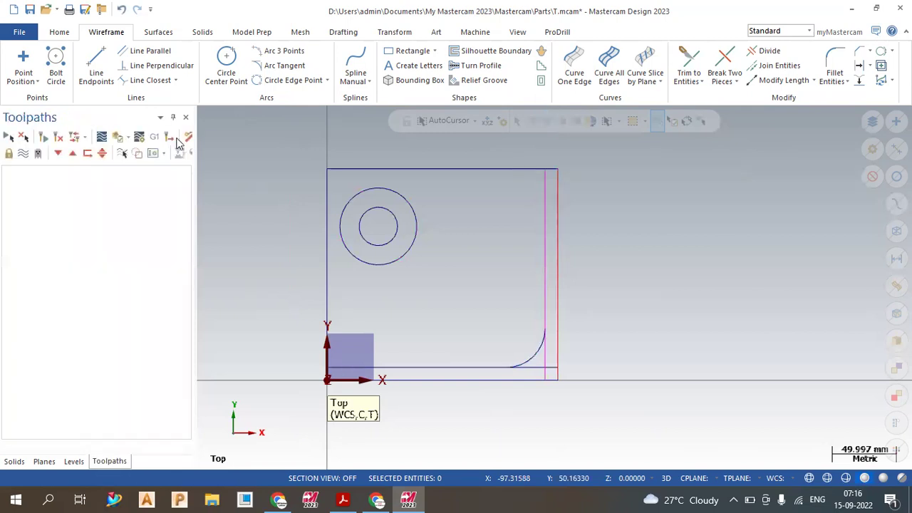
Step: Convert the 30 mm radius arc to a full circle and delete its two offset construction lines
click(860, 65)
click(532, 351)
click(513, 148)
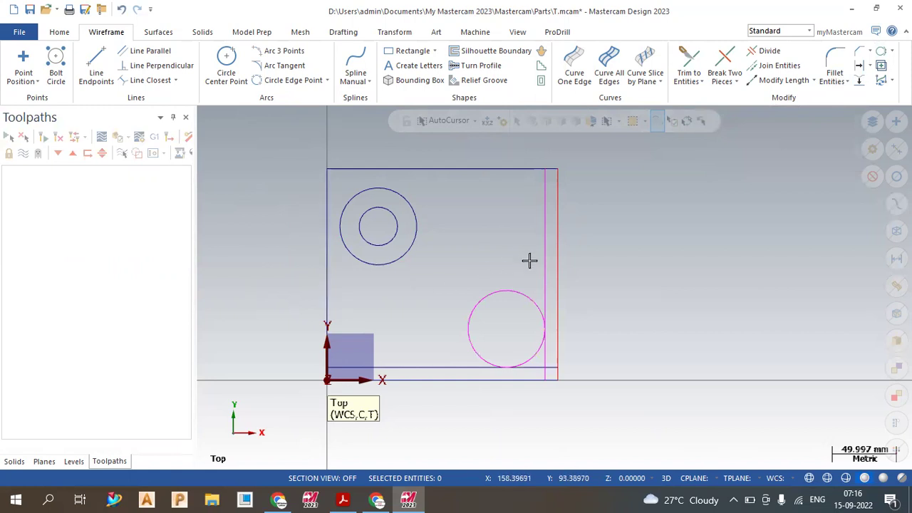
click(430, 368)
key(Delete)
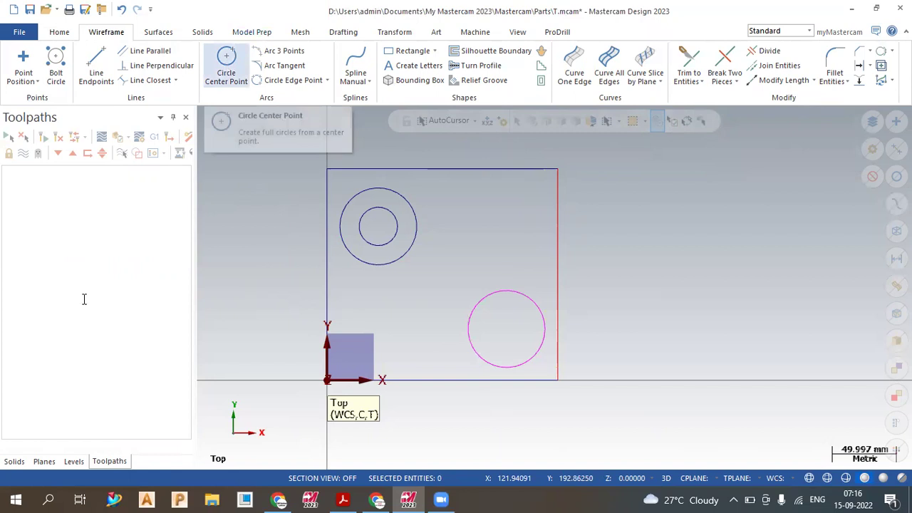
Step: Add a 40 mm diameter circle concentric with the lower-right 60 mm circle and clear the entity colors
key(Return)
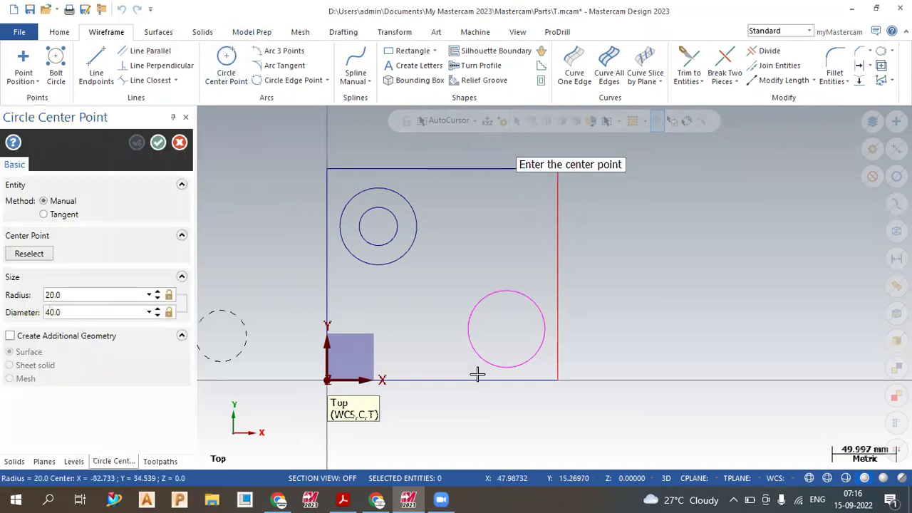
click(505, 329)
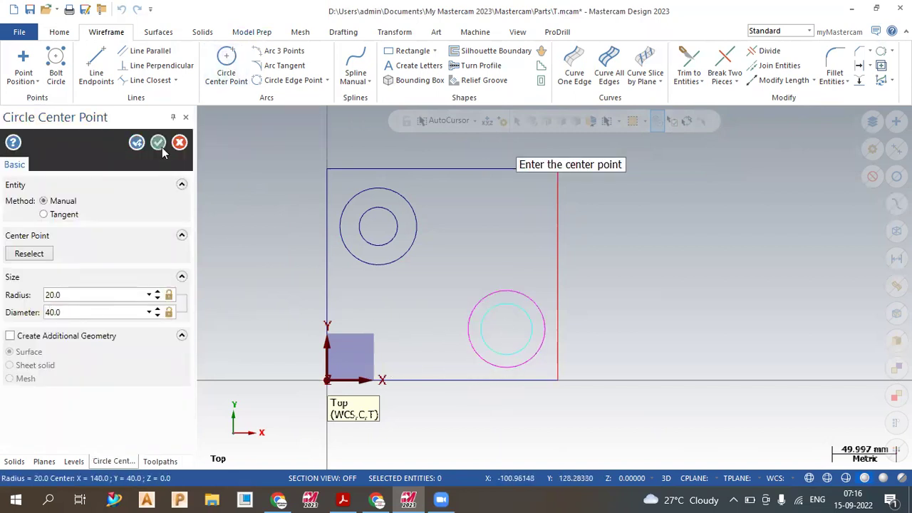
click(159, 144)
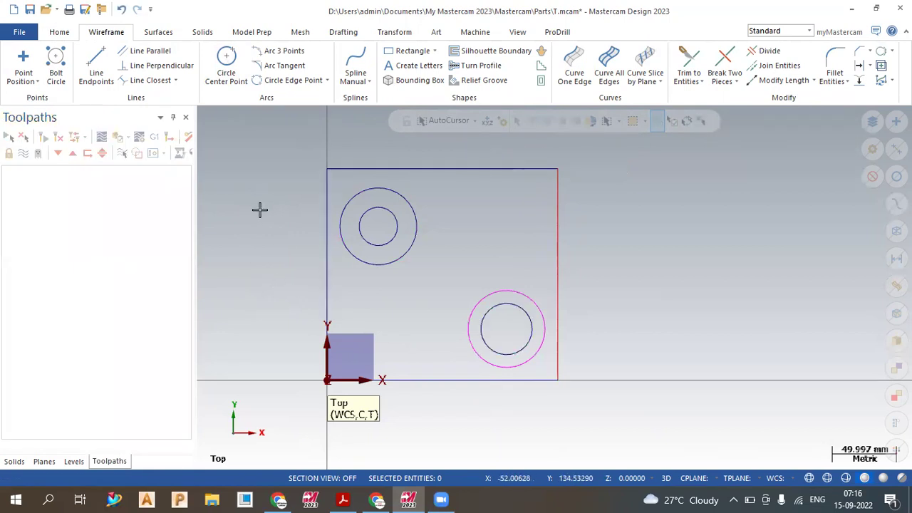
right_click(259, 209)
click(321, 190)
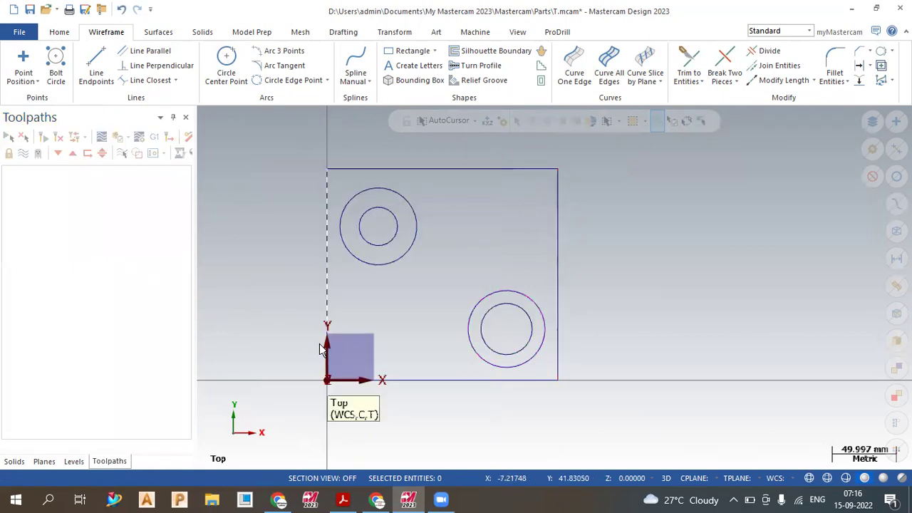
Step: Draw a line about 100 mm long upward from the lower-right outer circle, tangent to it, at an angle of 90+15 degrees
click(343, 499)
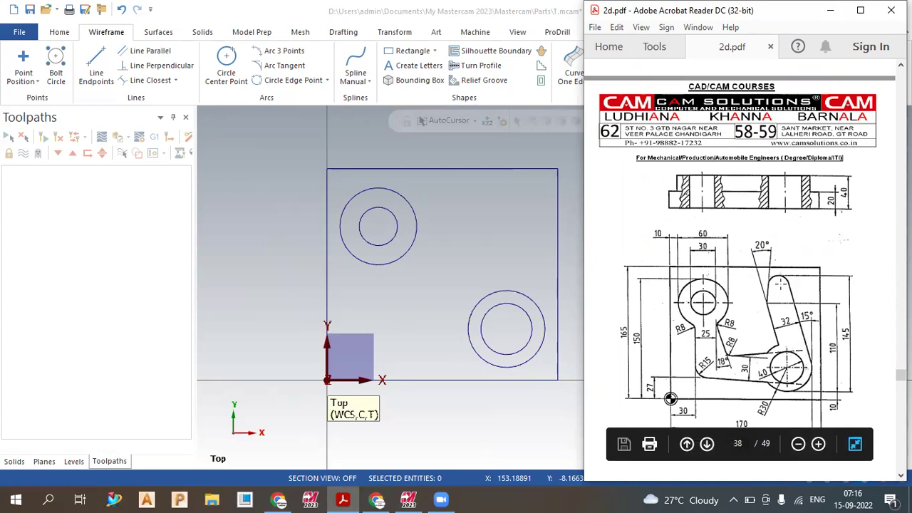
click(96, 71)
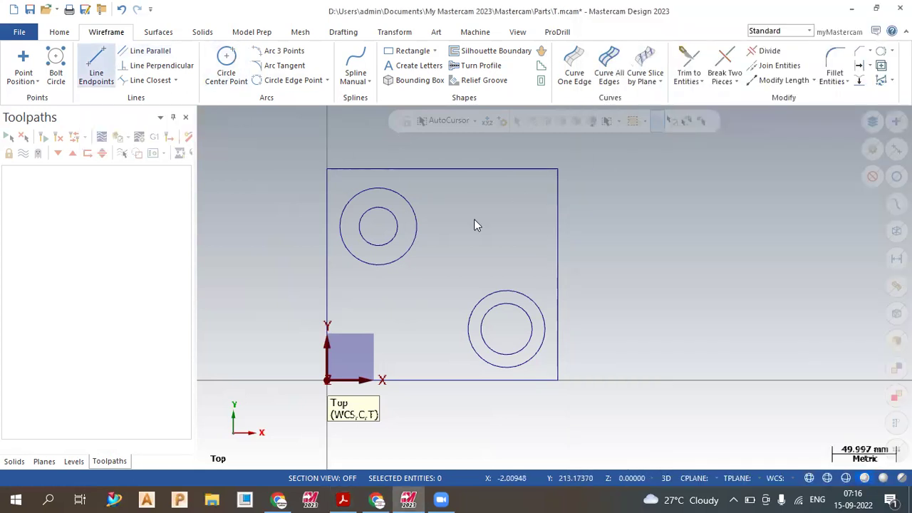
click(540, 296)
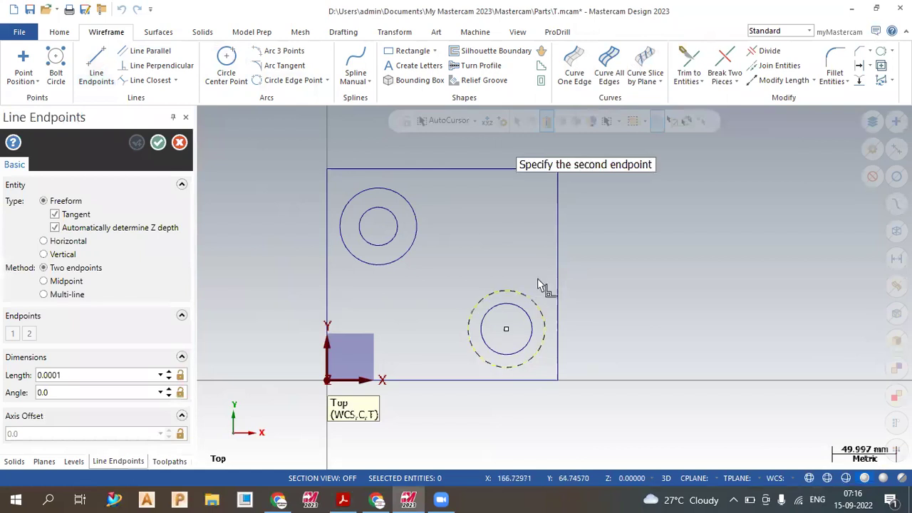
click(491, 195)
click(93, 397)
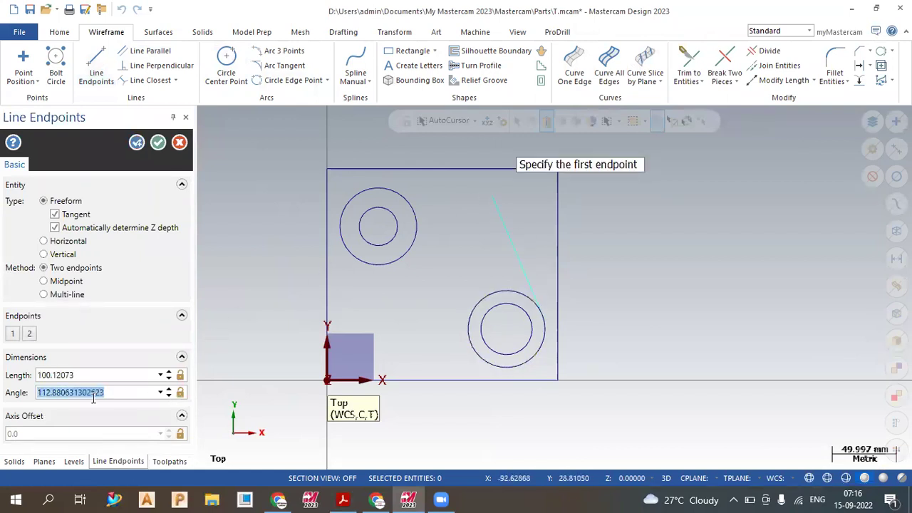
text(90)
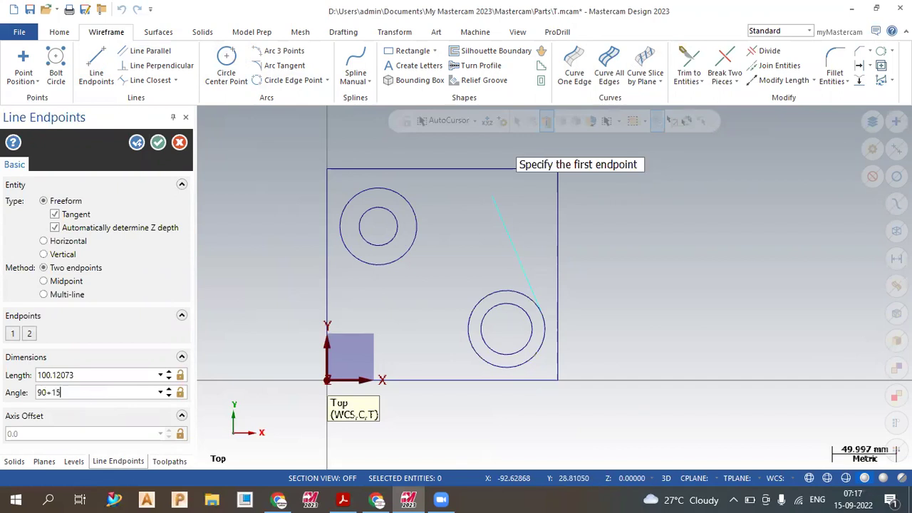
click(155, 144)
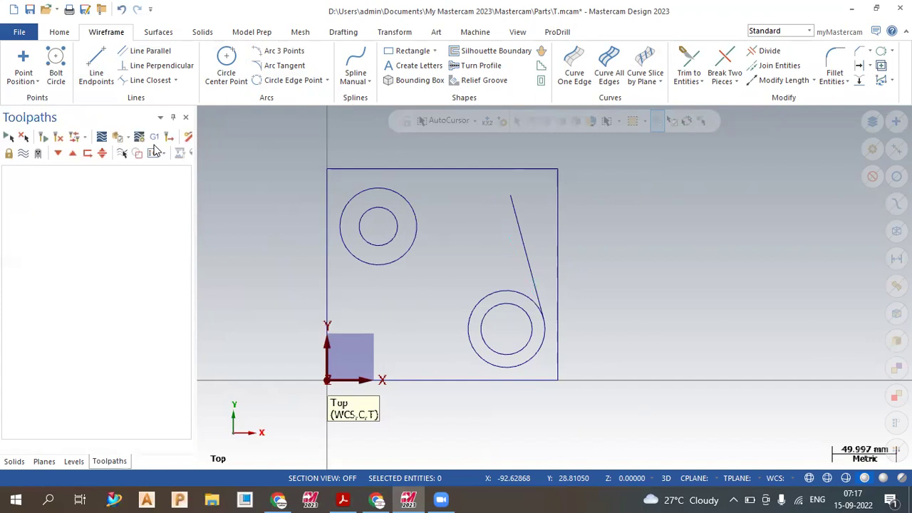
Step: Offset a copy of the angled tangent line 32 mm to its left, as dimensioned in the 2d.pdf drawing
click(343, 500)
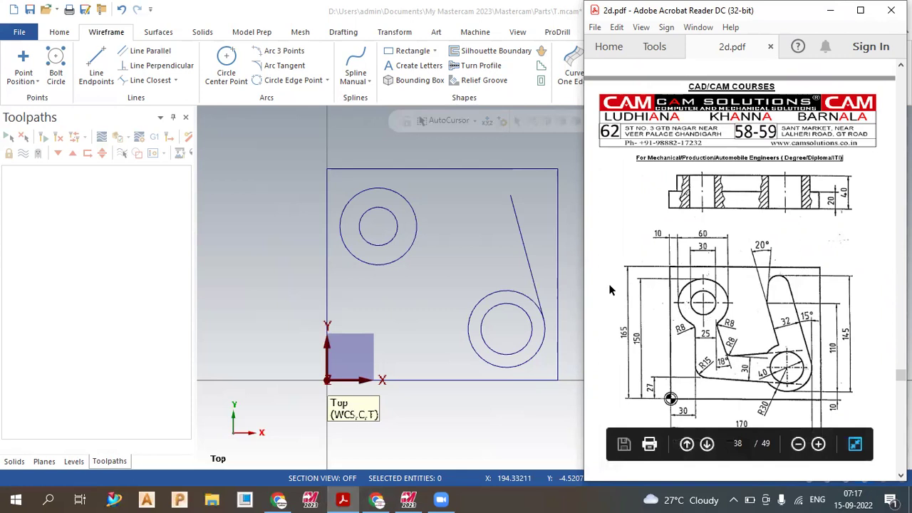
click(433, 234)
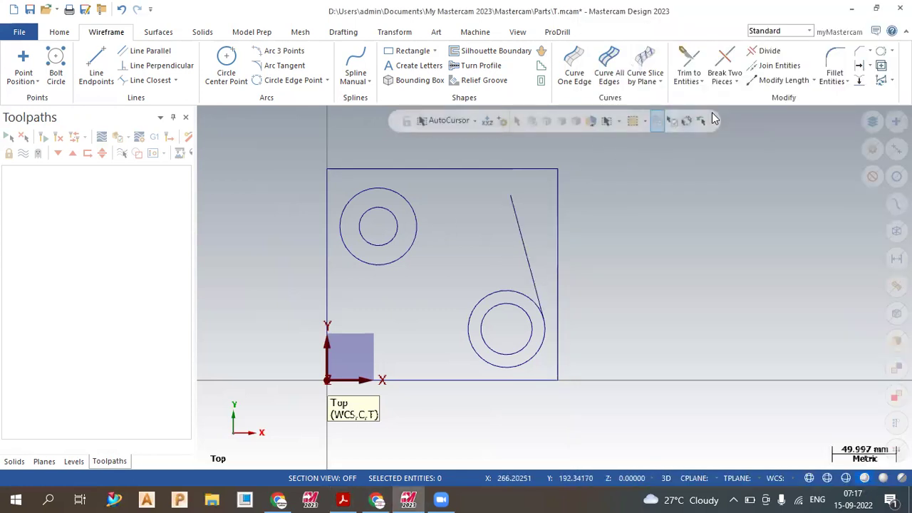
click(858, 65)
text(32)
key(Return)
click(524, 251)
click(503, 253)
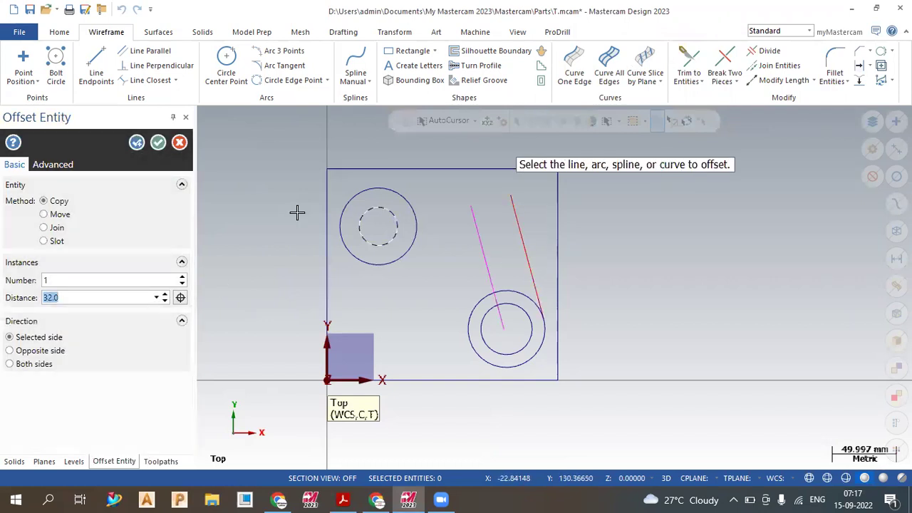
click(158, 143)
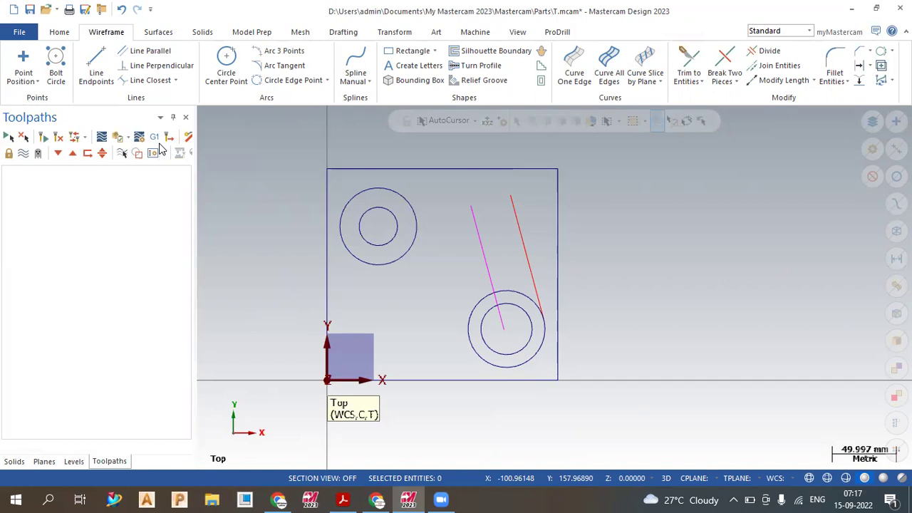
Step: Check the 2d.pdf drawing and offset a copy of the rectangle's left edge 30 mm inward
click(343, 499)
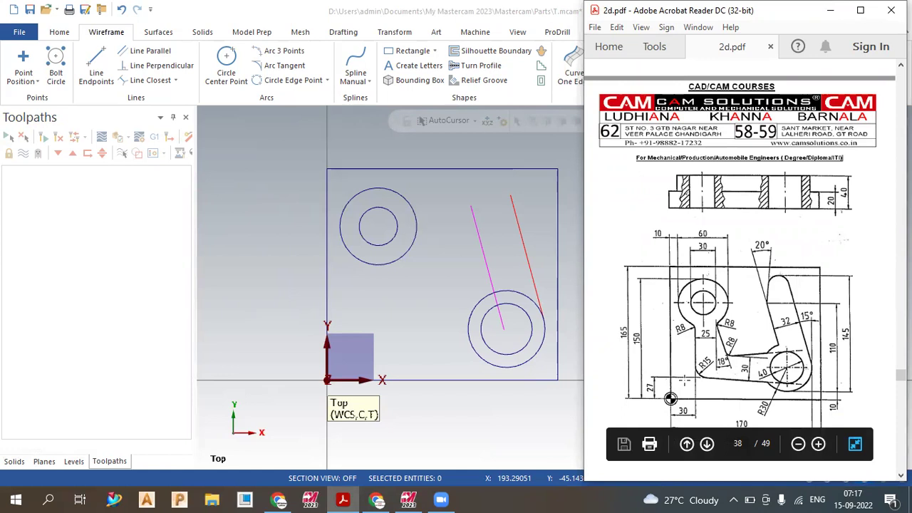
click(427, 305)
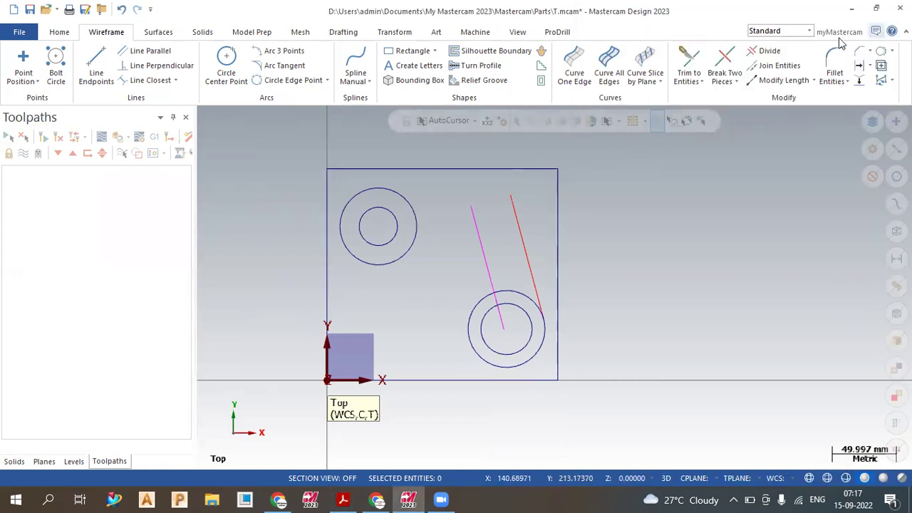
click(859, 65)
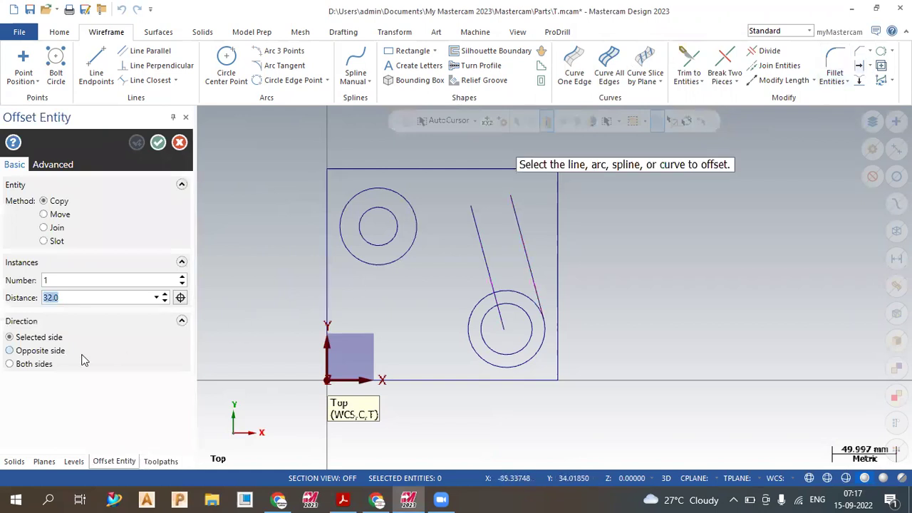
text(30)
key(Return)
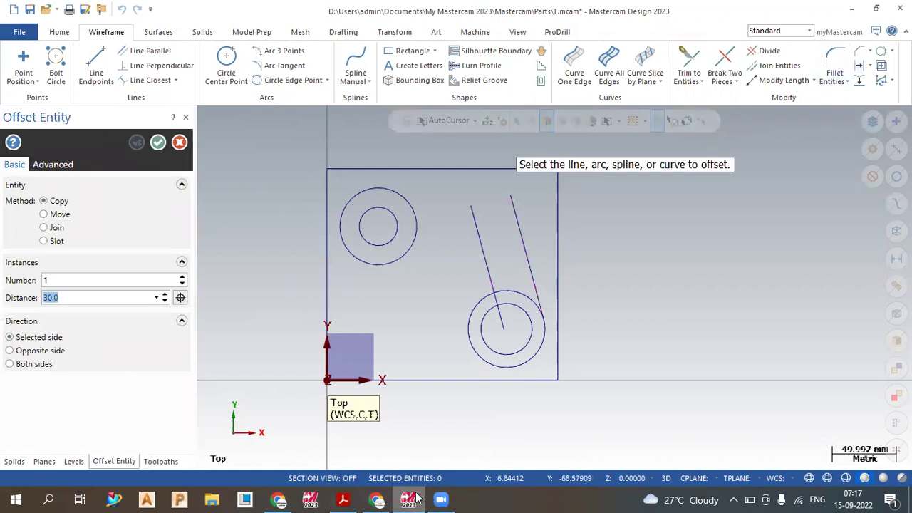
click(343, 499)
click(335, 405)
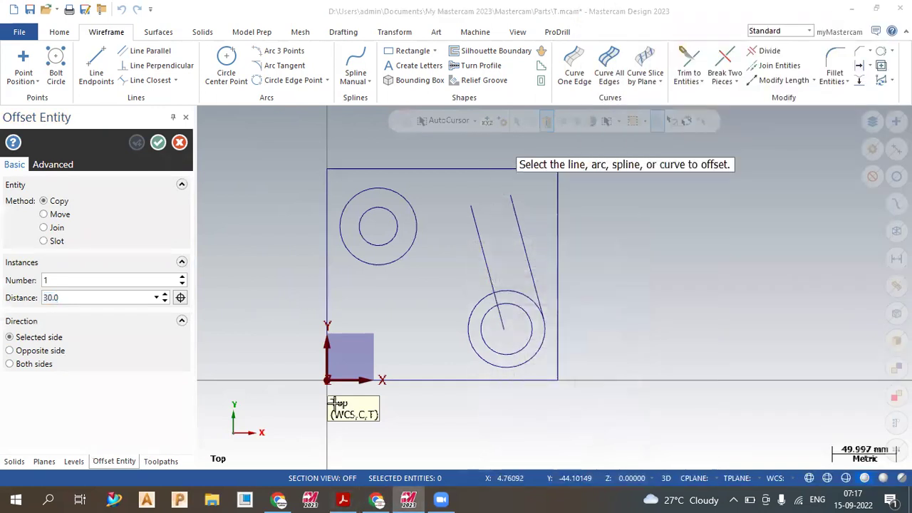
click(332, 303)
click(346, 298)
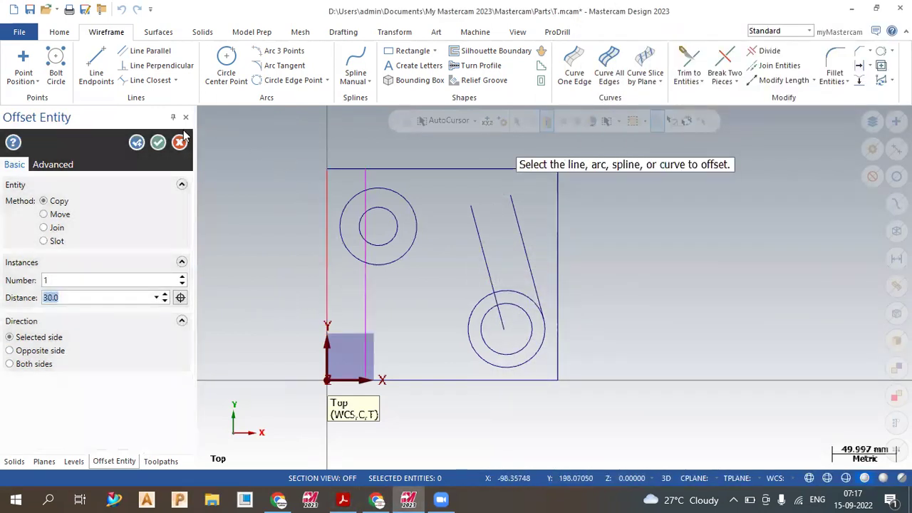
click(136, 143)
Step: Offset a copy of the rectangle's bottom edge 27 mm upward
text(27)
key(Return)
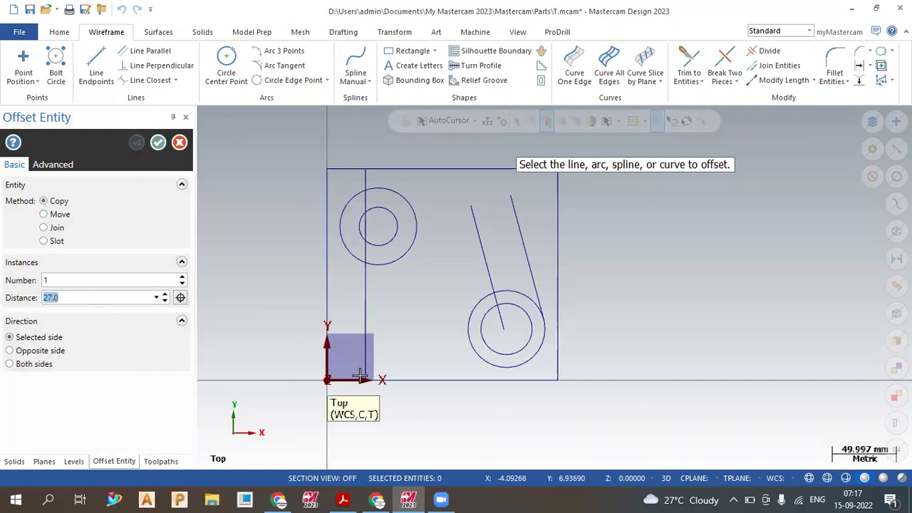
click(421, 379)
click(426, 352)
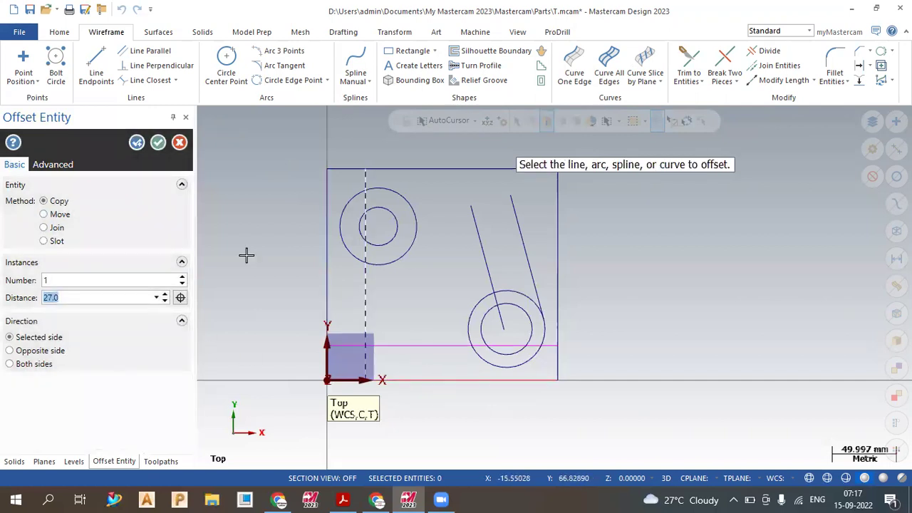
click(136, 143)
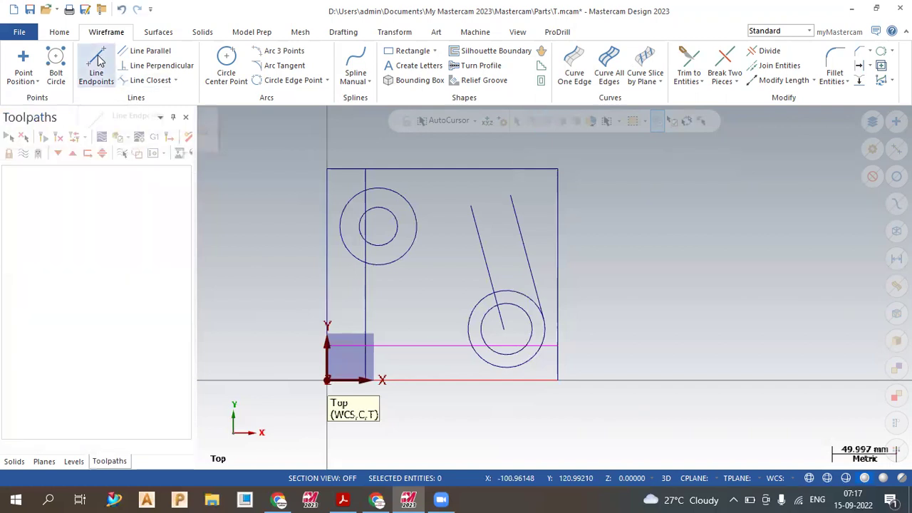
Step: Draw a line about 109 mm long from the intersection of the two offset lines, tangent to the underside of the lower-right inner circle
click(100, 76)
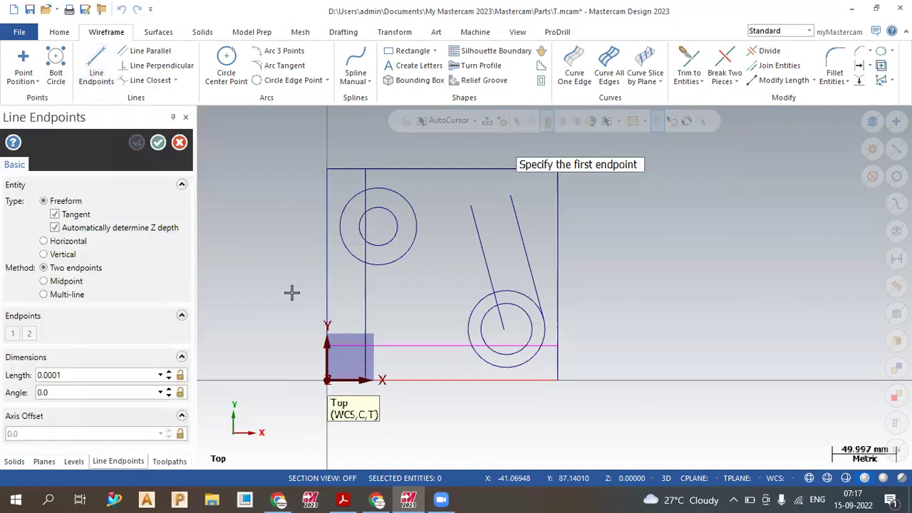
click(364, 346)
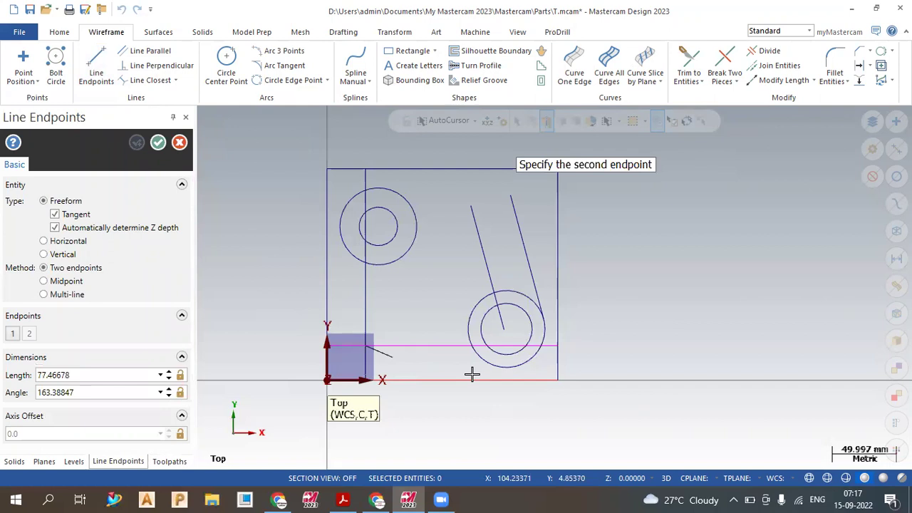
click(509, 358)
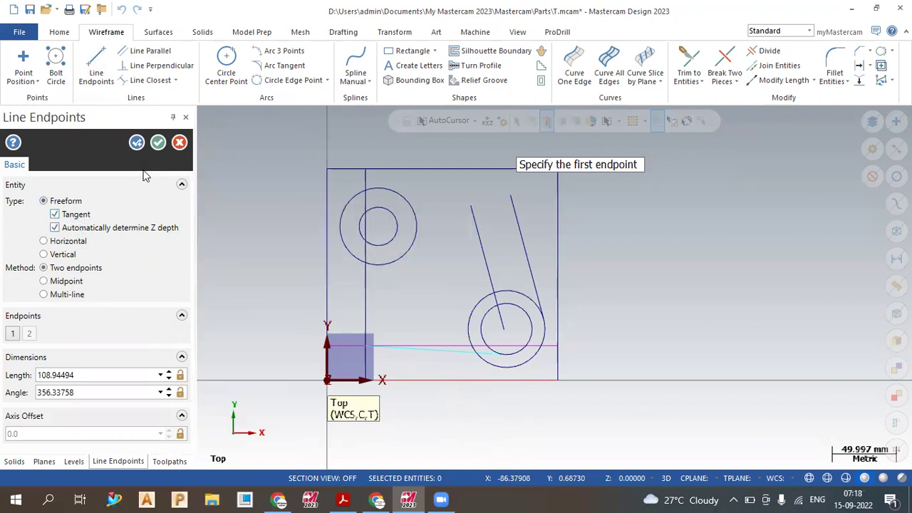
click(158, 142)
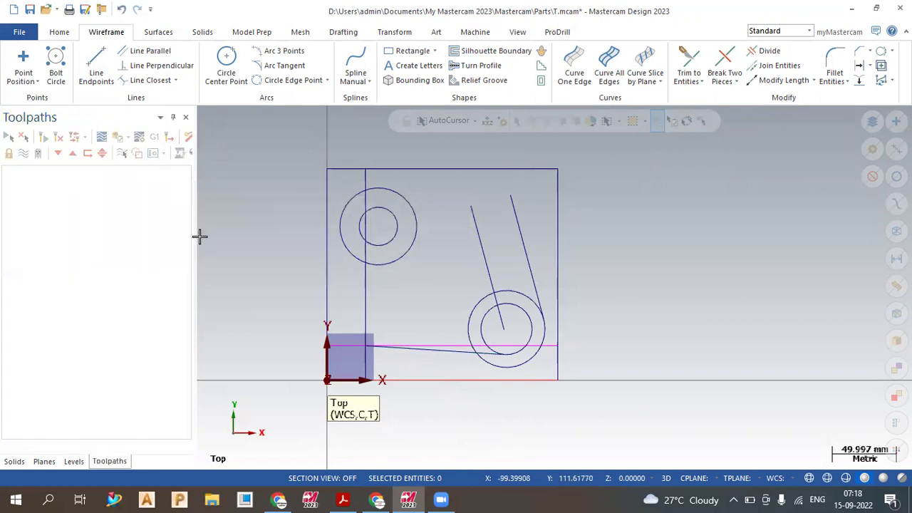
scroll(337, 406, up, 1)
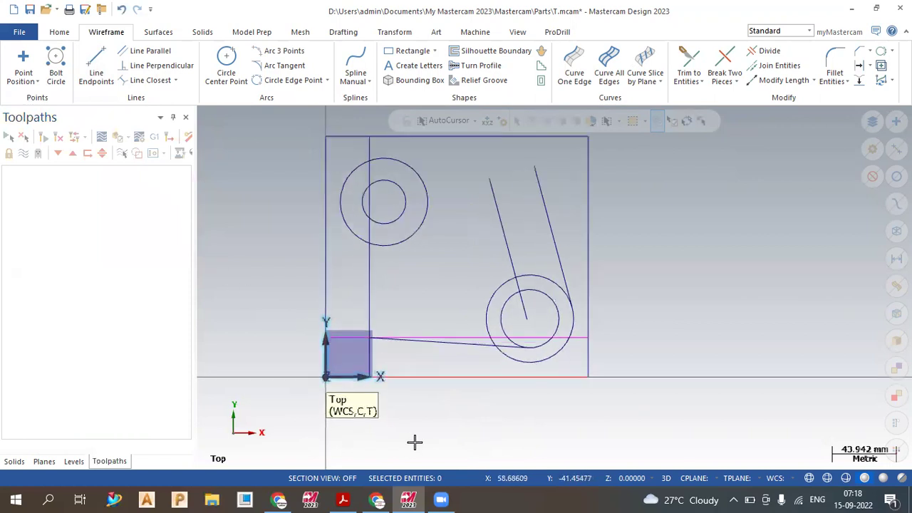
Step: Check the 2d.pdf drawing and delete the horizontal construction line offset from the rectangle's bottom edge
click(342, 498)
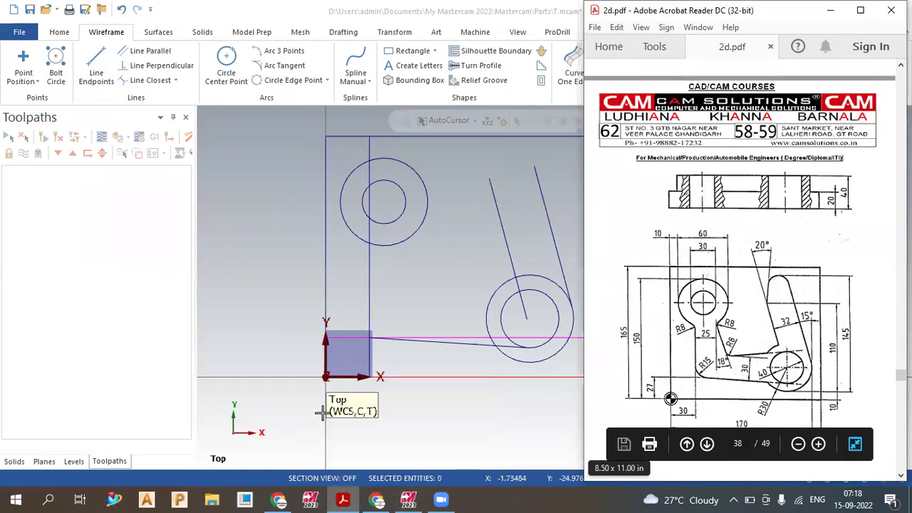
click(463, 333)
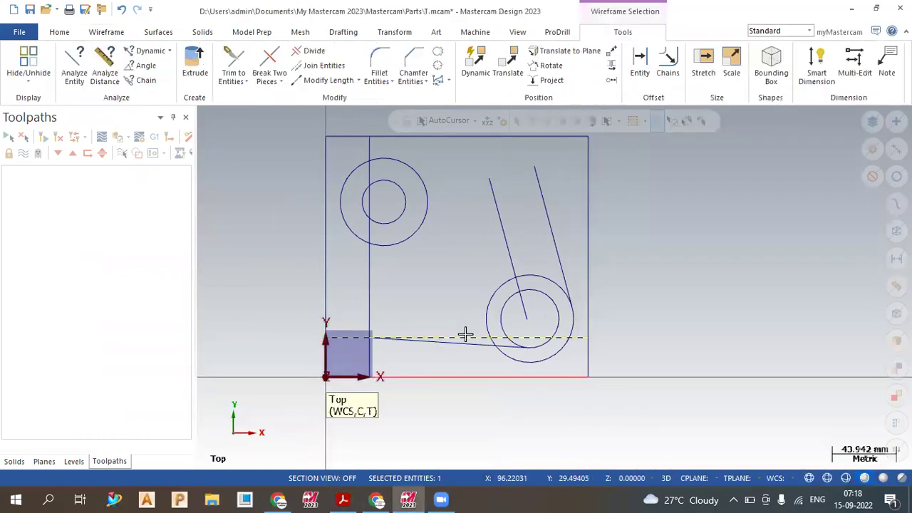
key(Delete)
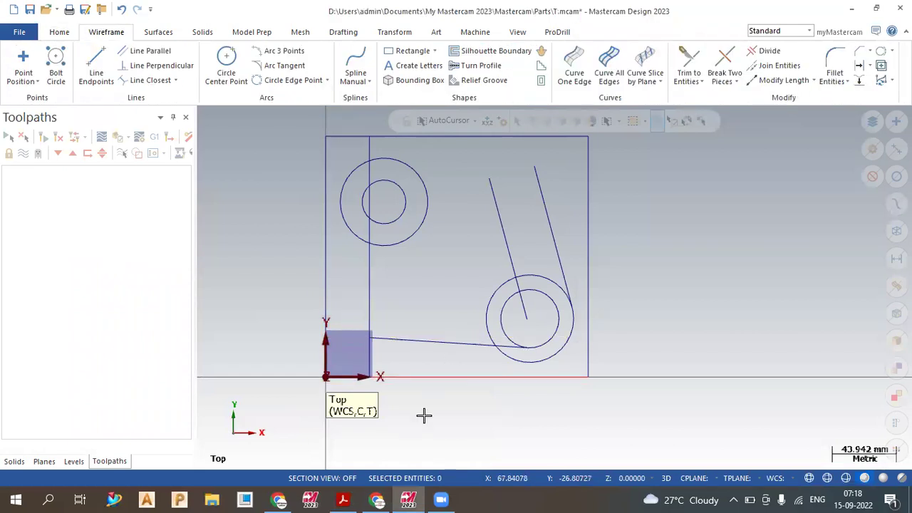
Step: Check the 2d.pdf drawing and offset a copy of the vertical construction line 25 mm to its right
click(343, 499)
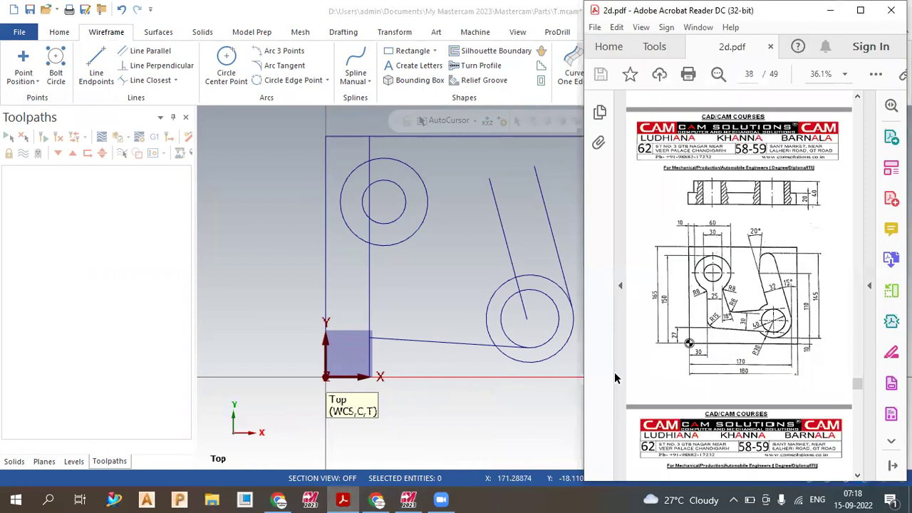
click(418, 266)
click(861, 68)
text(2)
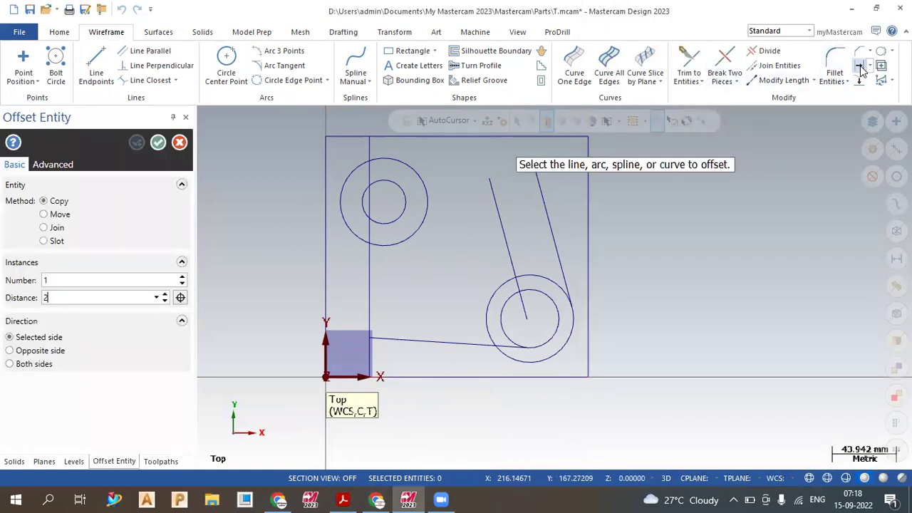
key(Return)
click(369, 264)
click(406, 264)
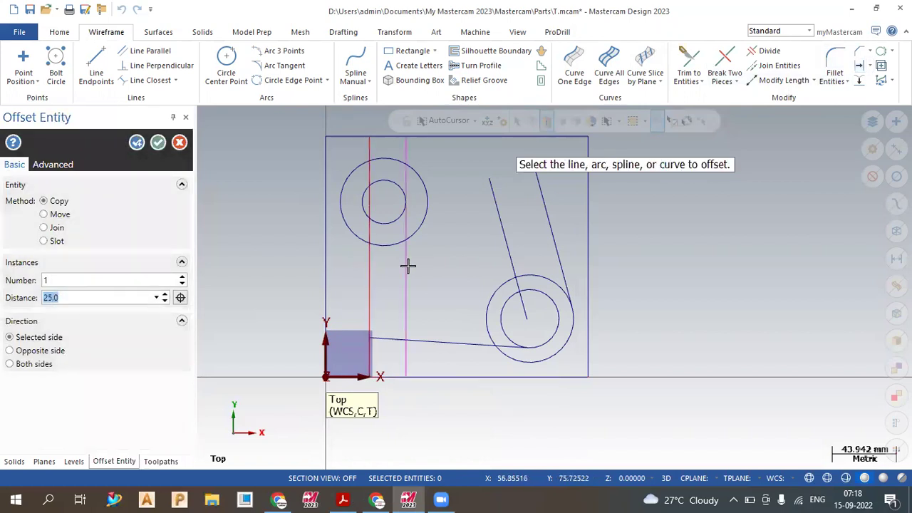
click(158, 144)
Step: Draw a line about 55 mm long downward from where the 25 mm offset line crosses the upper-left outer circle, at 270+18 degrees per the drawing
click(93, 63)
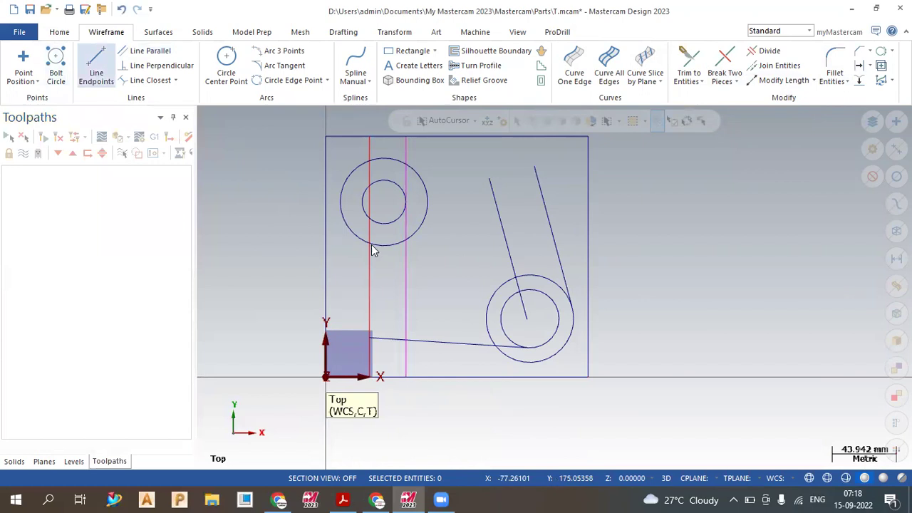
click(404, 242)
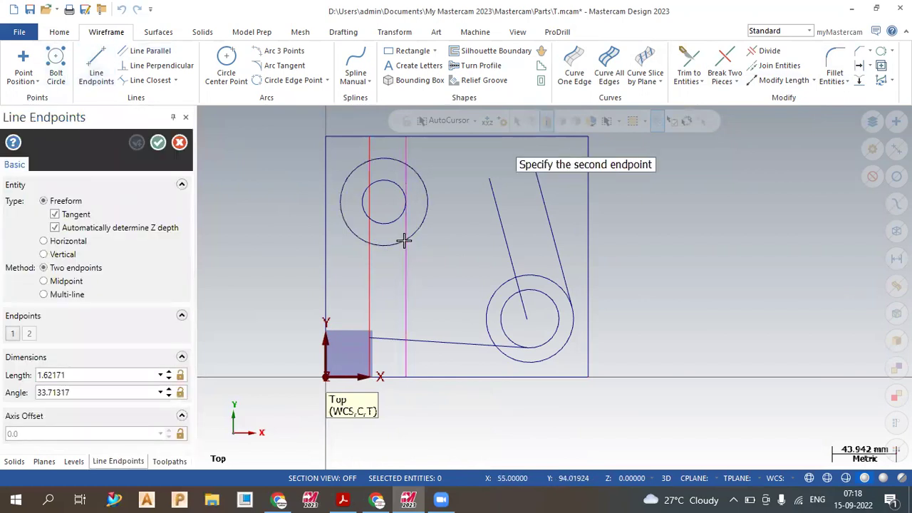
click(435, 313)
click(341, 498)
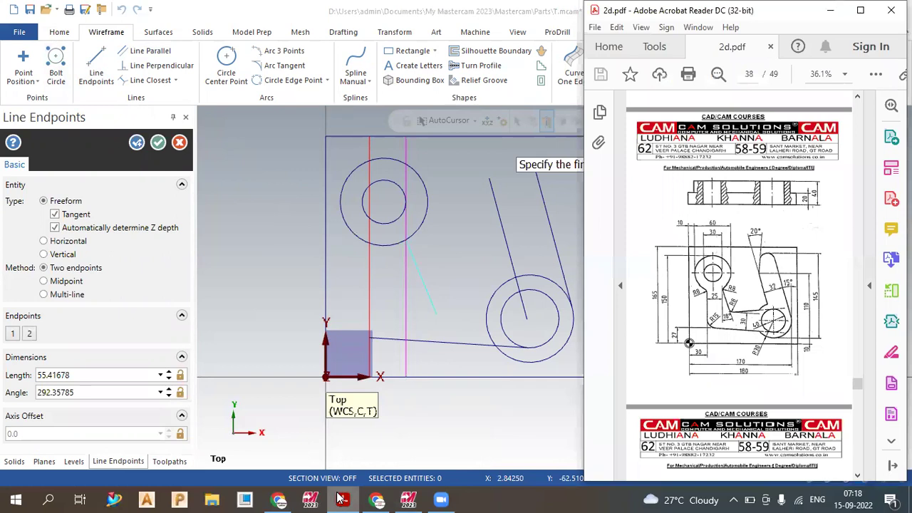
click(340, 499)
click(99, 393)
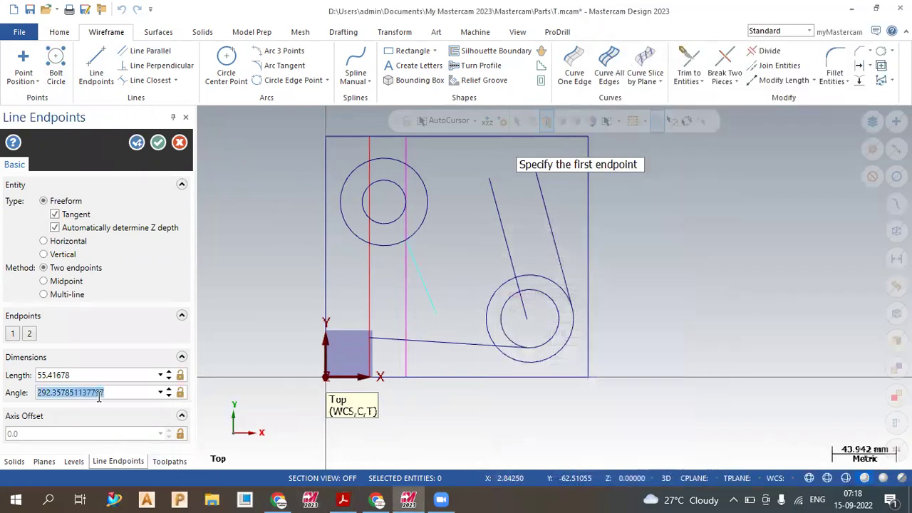
text(28)
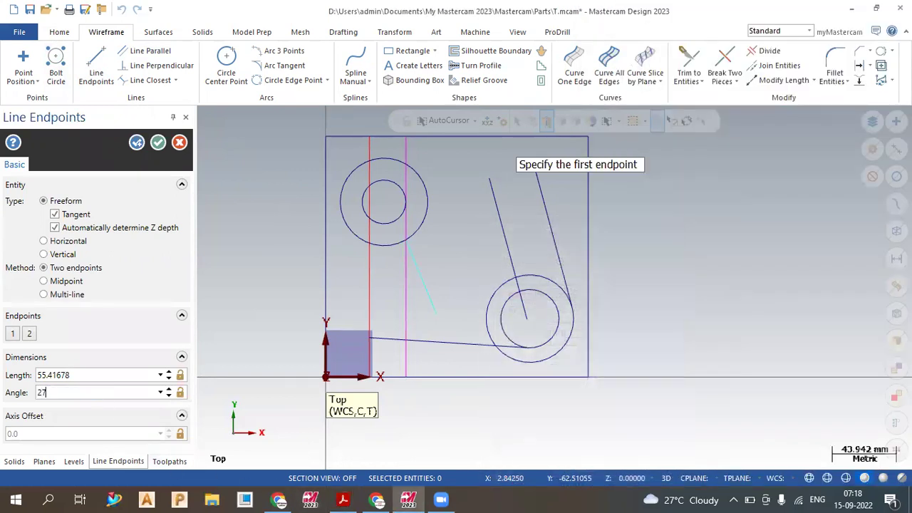
text(70+1)
click(157, 147)
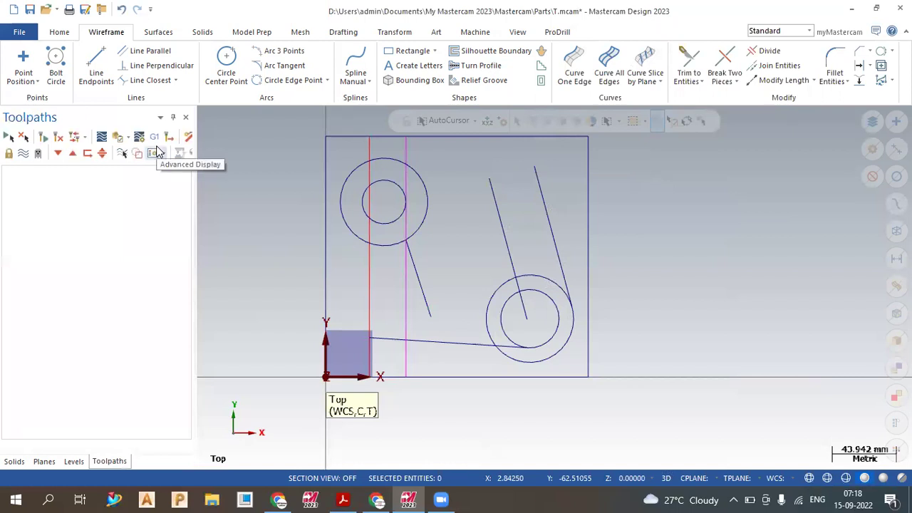
Step: Check the 2d.pdf drawing and offset a copy of the lower tangent line 30 mm upward
click(343, 498)
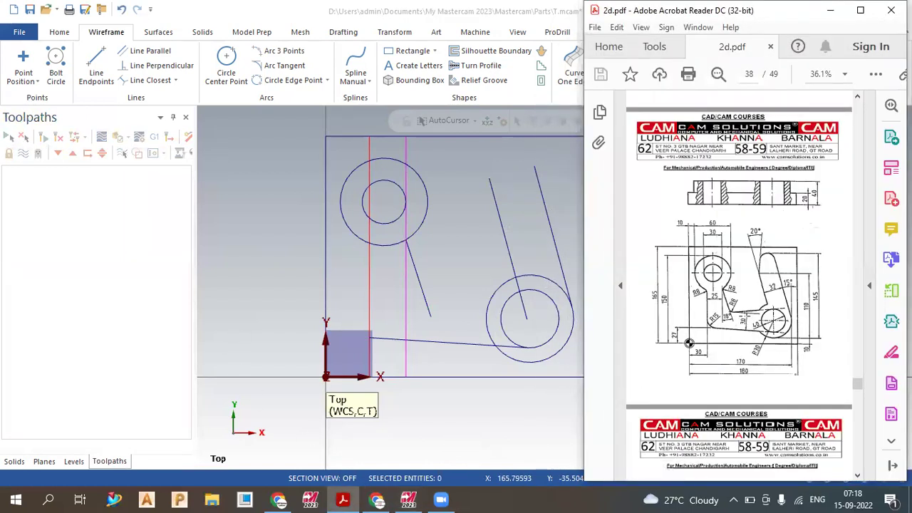
click(643, 29)
click(678, 235)
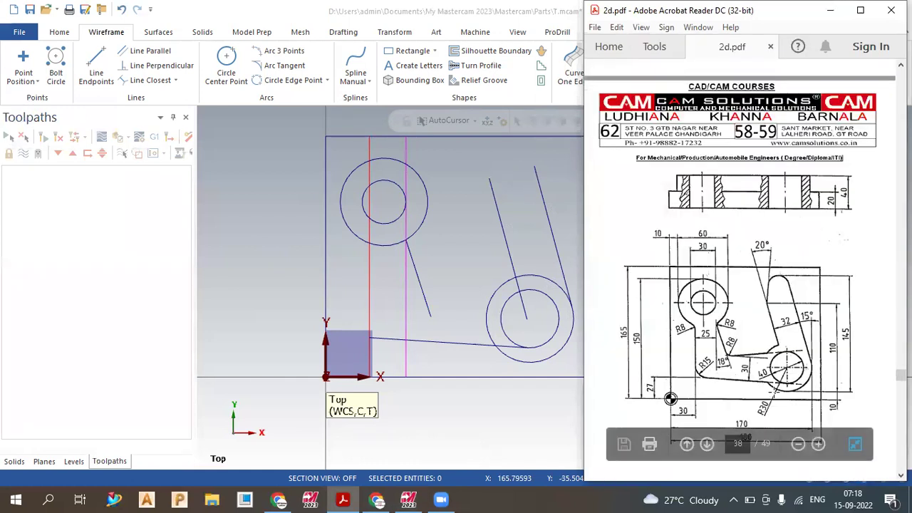
scroll(748, 365, down, 1)
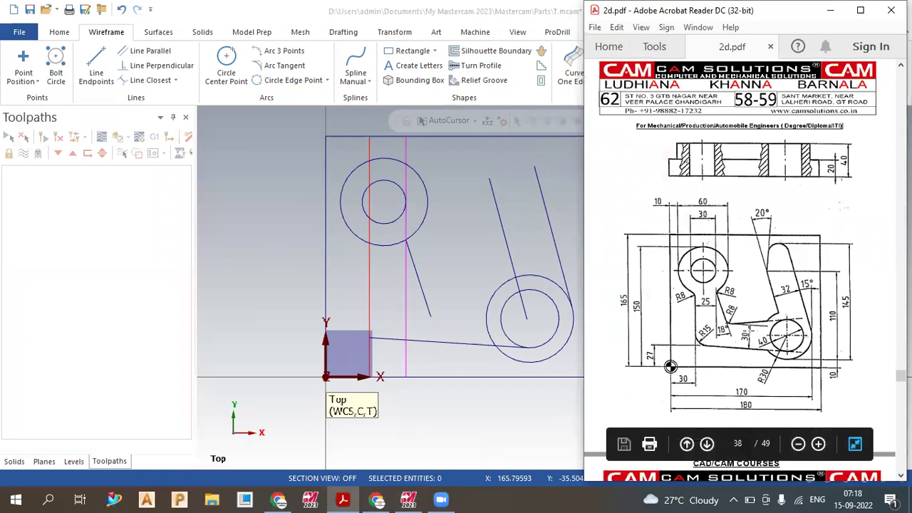
click(456, 271)
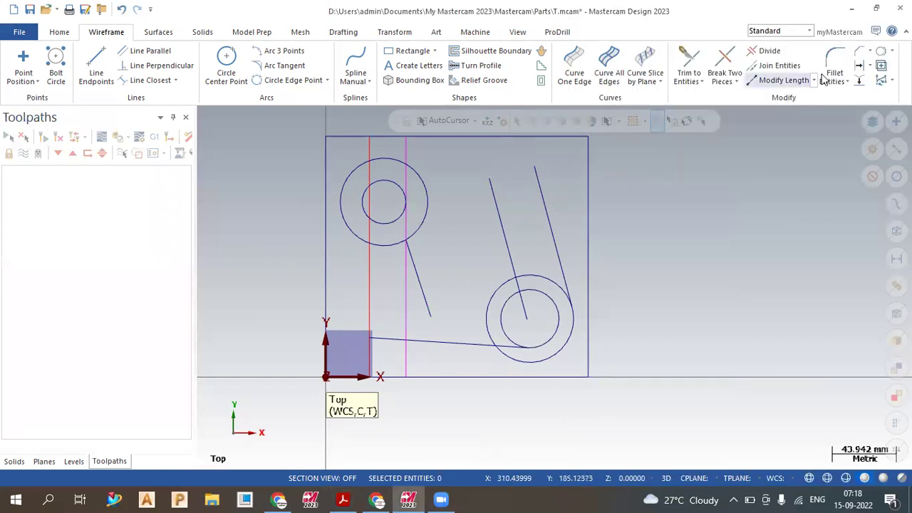
click(859, 67)
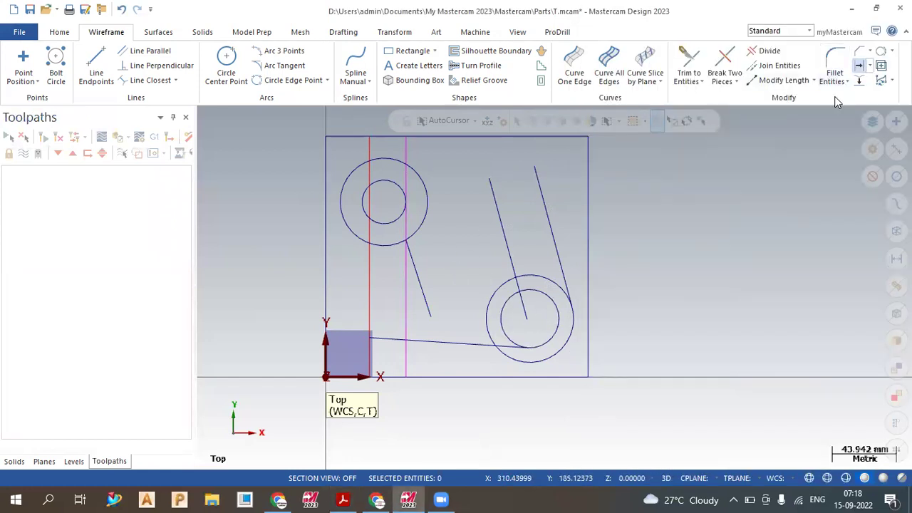
click(476, 351)
click(461, 297)
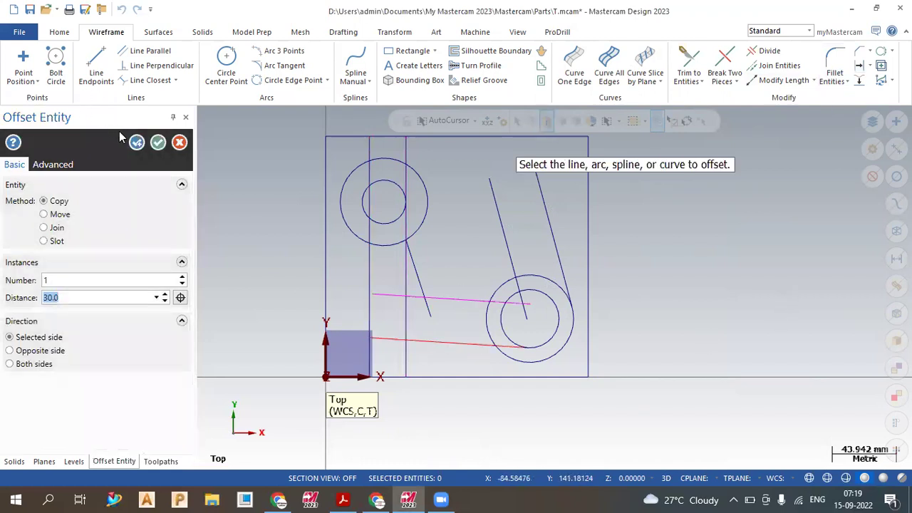
click(158, 142)
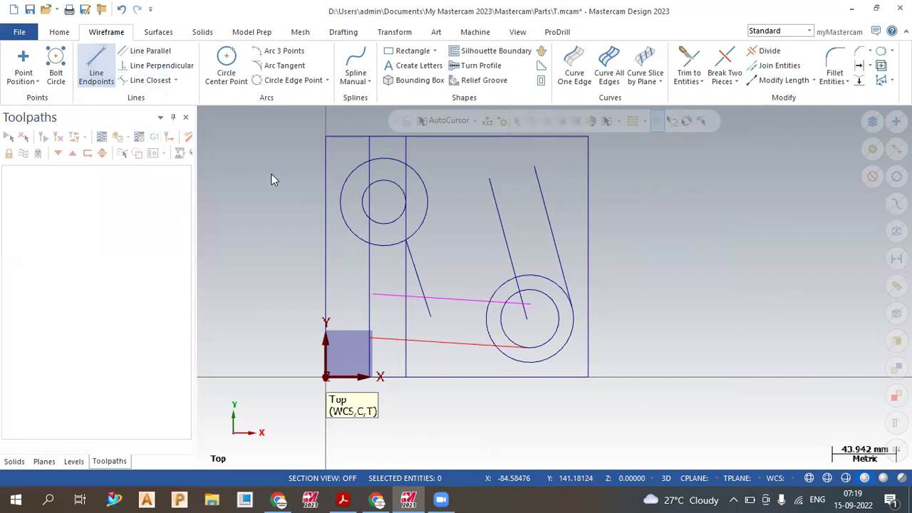
Step: Draw a line about 71 mm long from the 18° line's intersection with the 30 mm offset line, tangent to the top of the lower-right inner circle
click(425, 298)
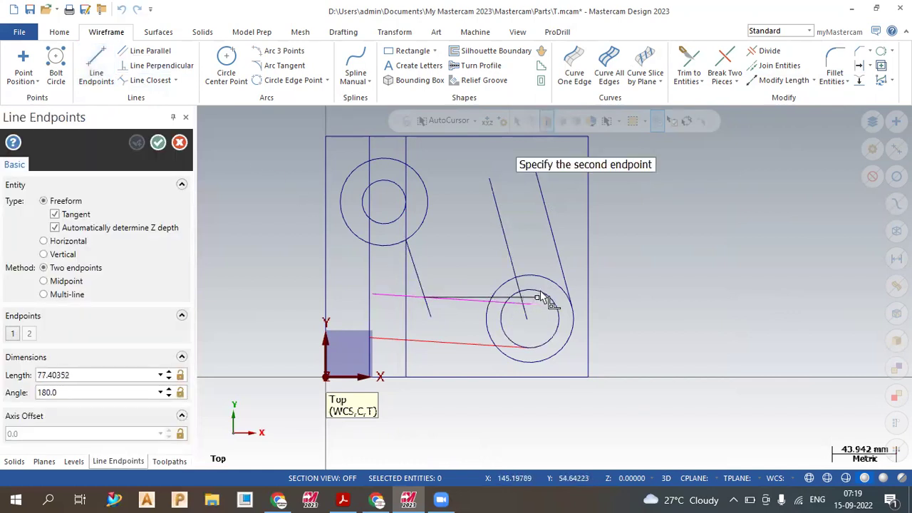
scroll(540, 297, up, 2)
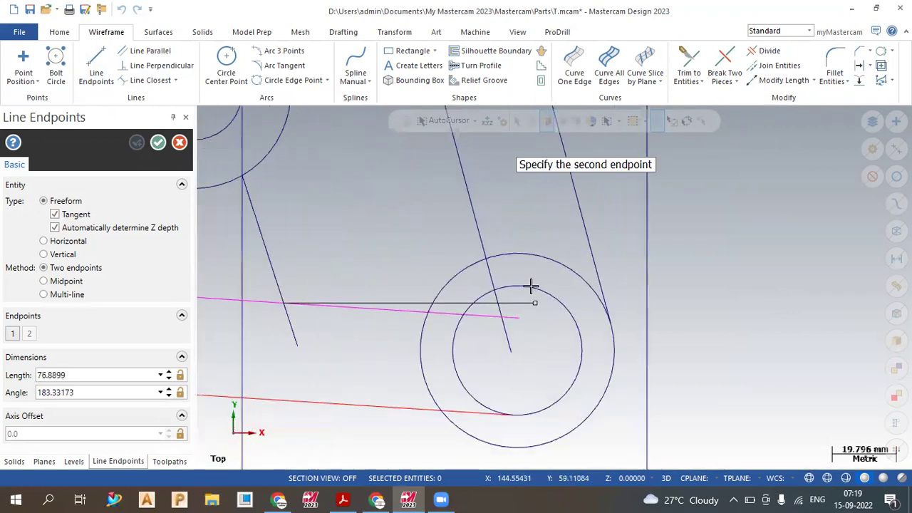
click(531, 279)
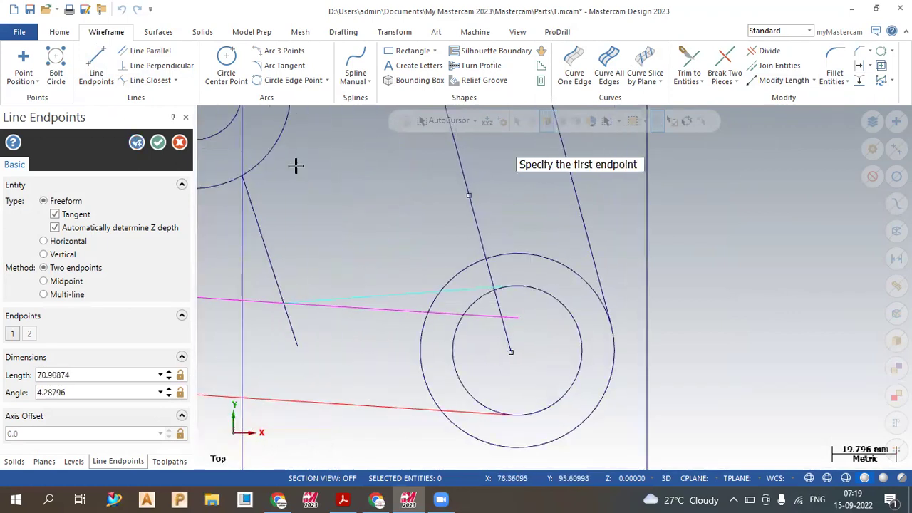
click(158, 142)
Step: Delete the vertical line offset 25 mm and the sloped construction line offset 30 mm
scroll(526, 263, down, 2)
scroll(421, 341, down, 1)
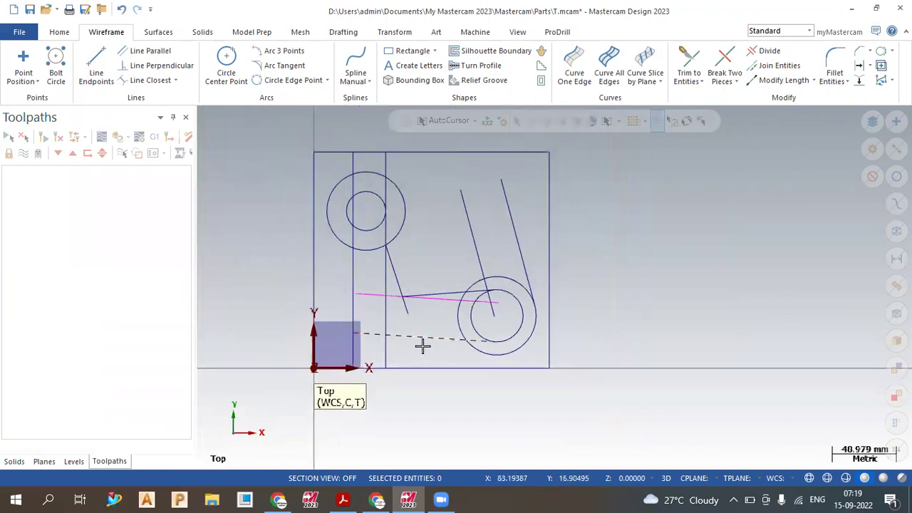
click(393, 349)
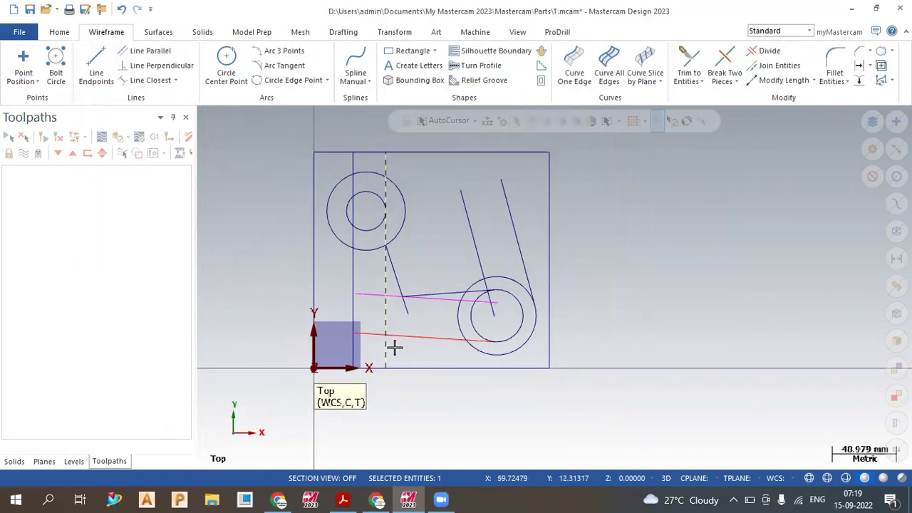
click(436, 302)
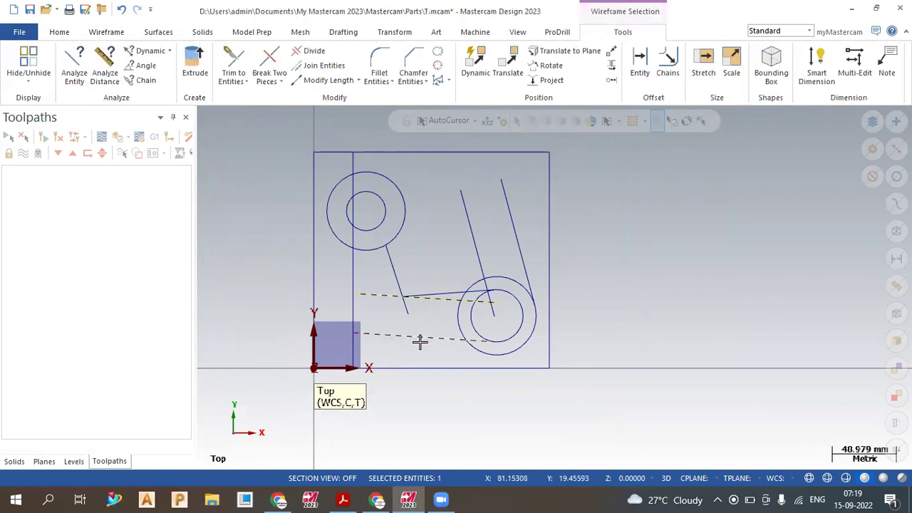
key(Escape)
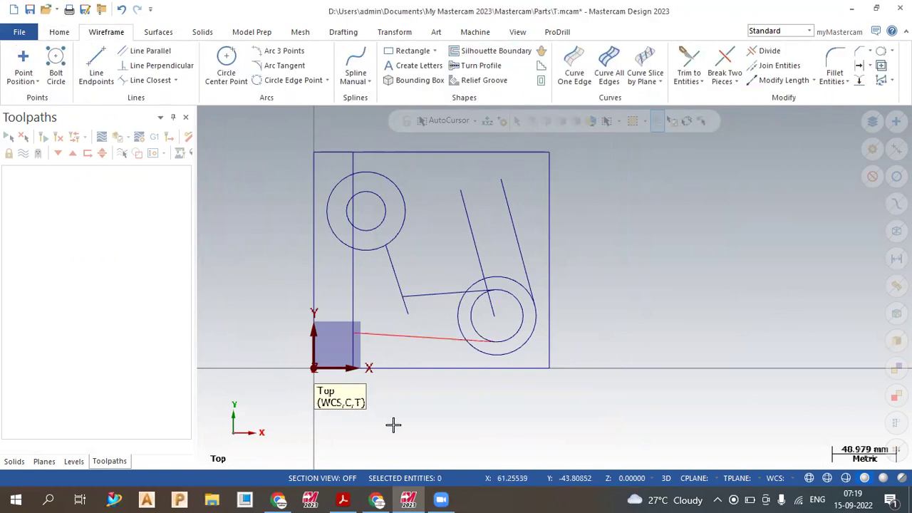
Step: Check the 2d.pdf drawing and offset a copy of the plate's bottom edge 10 mm upward
click(343, 499)
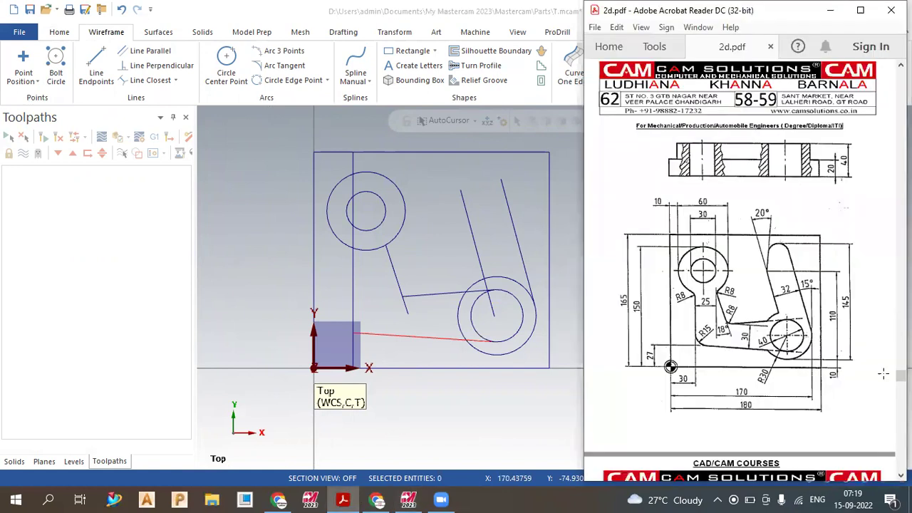
scroll(833, 349, up, 2)
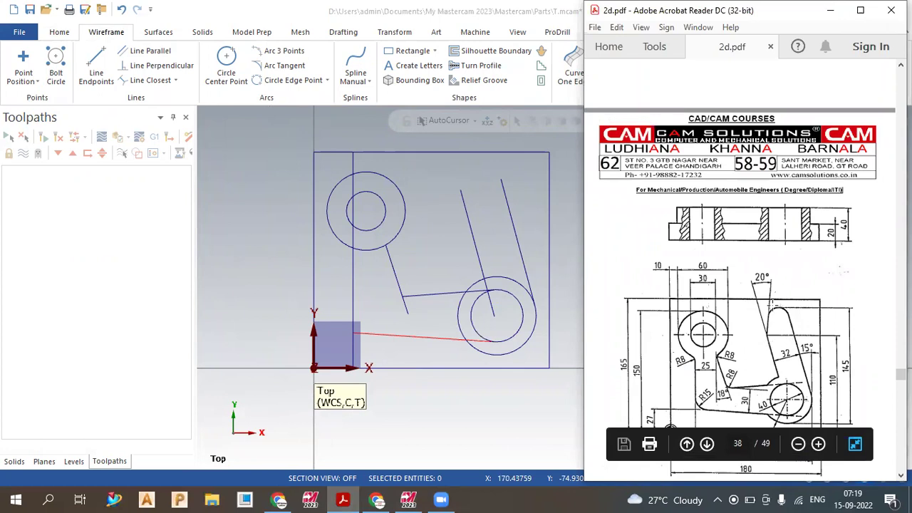
scroll(824, 397, down, 1)
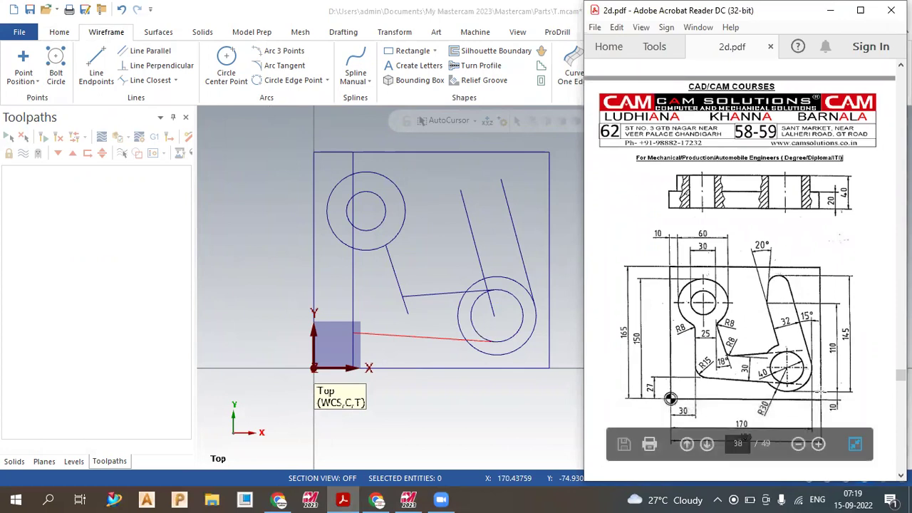
click(527, 386)
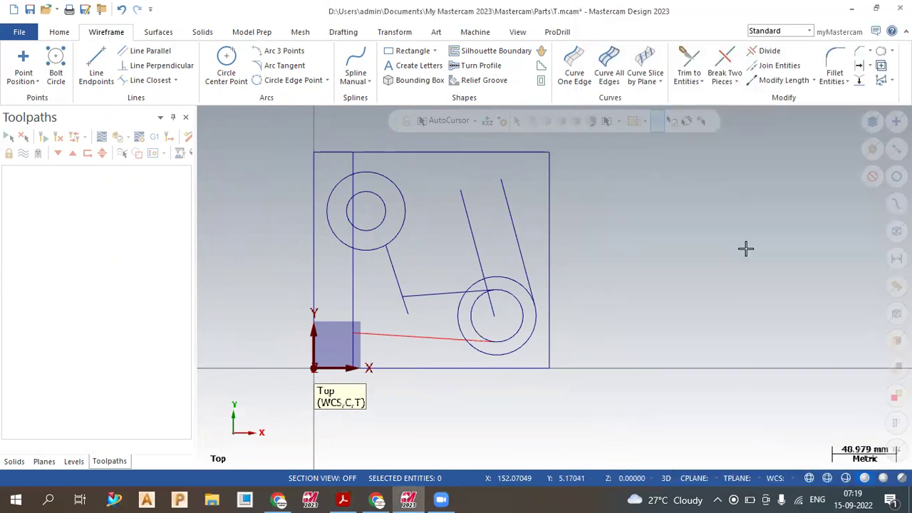
click(861, 79)
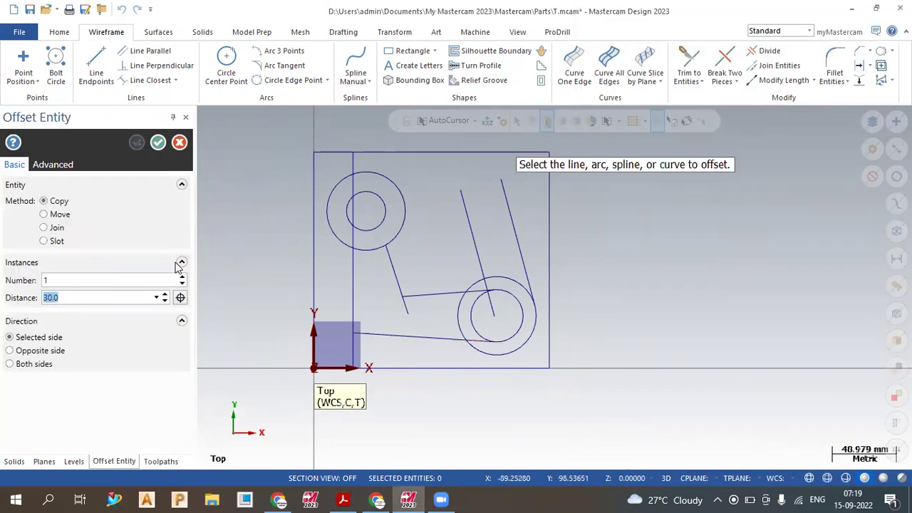
text(10)
key(Return)
click(450, 368)
click(371, 343)
click(371, 343)
click(141, 145)
Step: Offset a copy of the 10 mm construction line 110 mm upward
text(1)
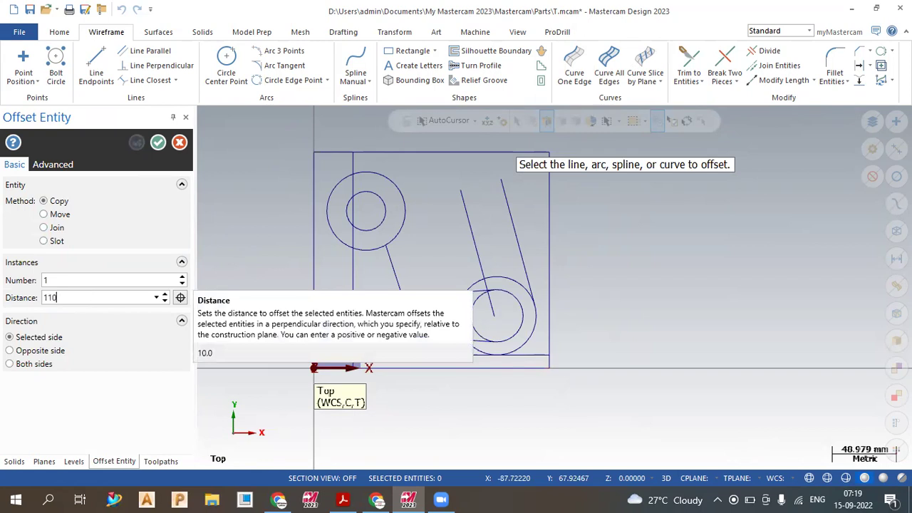
key(Return)
click(435, 355)
click(442, 253)
click(136, 144)
Step: Offset another copy of the 10 mm construction line 145 mm upward and finish offsetting
text(1)
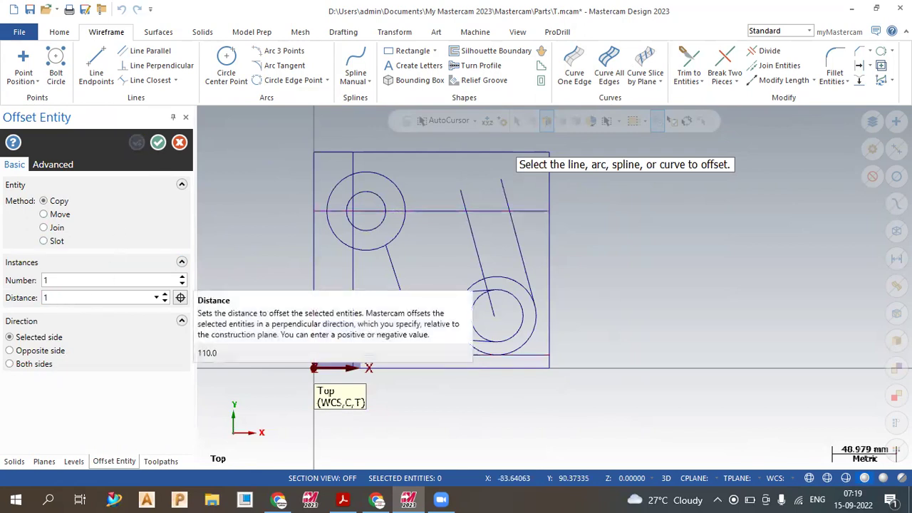
click(423, 355)
click(429, 291)
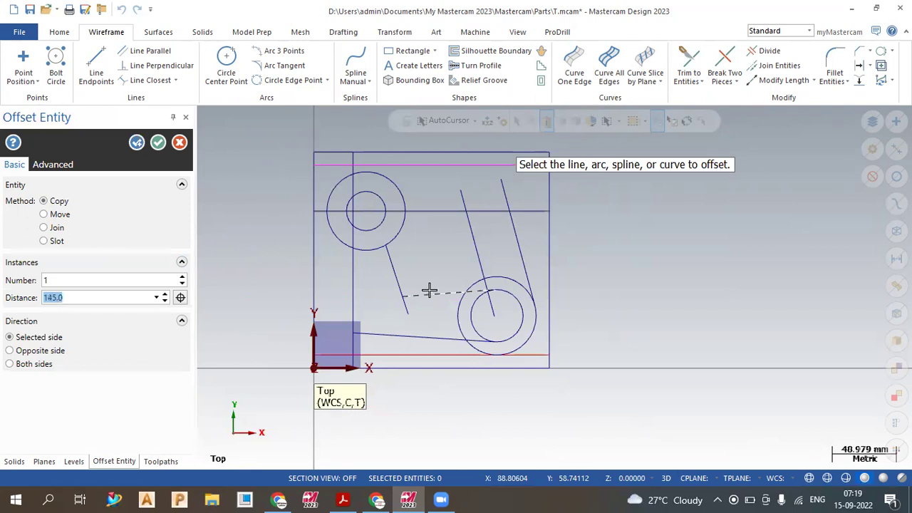
click(158, 142)
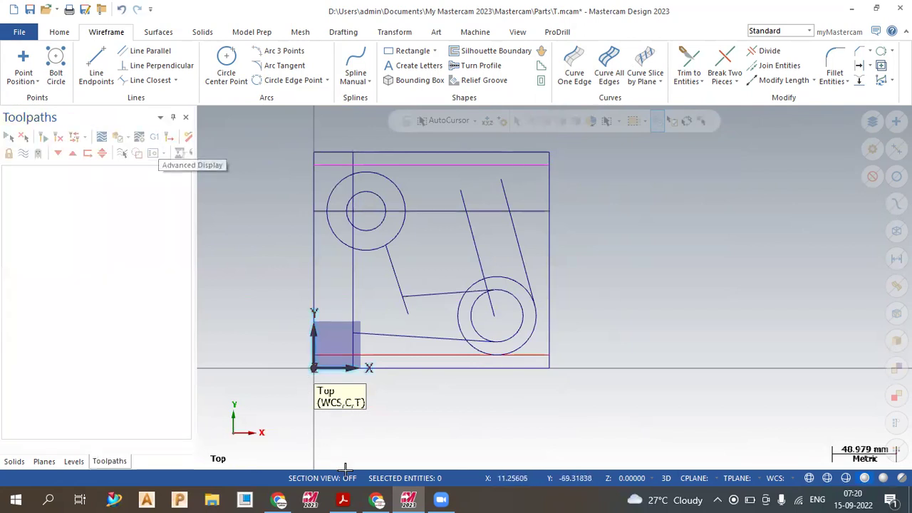
Step: Per the 2d.pdf drawing, draw a line about 55 mm long upward at 105-20 degrees from where the 110 mm line crosses the left sloped arm line
click(343, 499)
scroll(749, 351, up, 1)
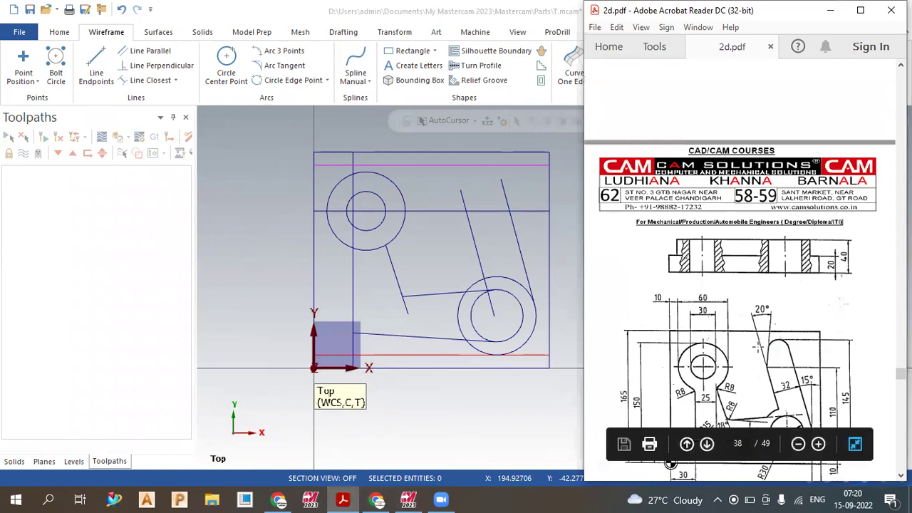
click(95, 73)
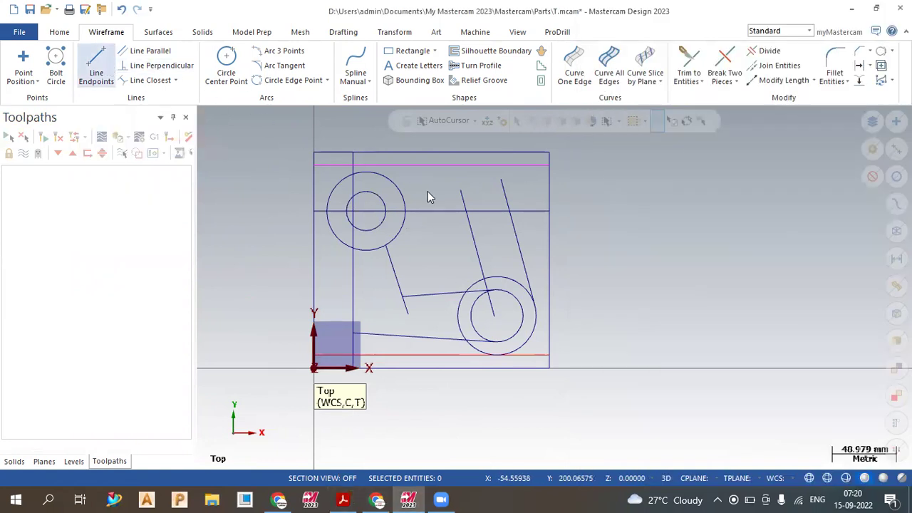
click(465, 210)
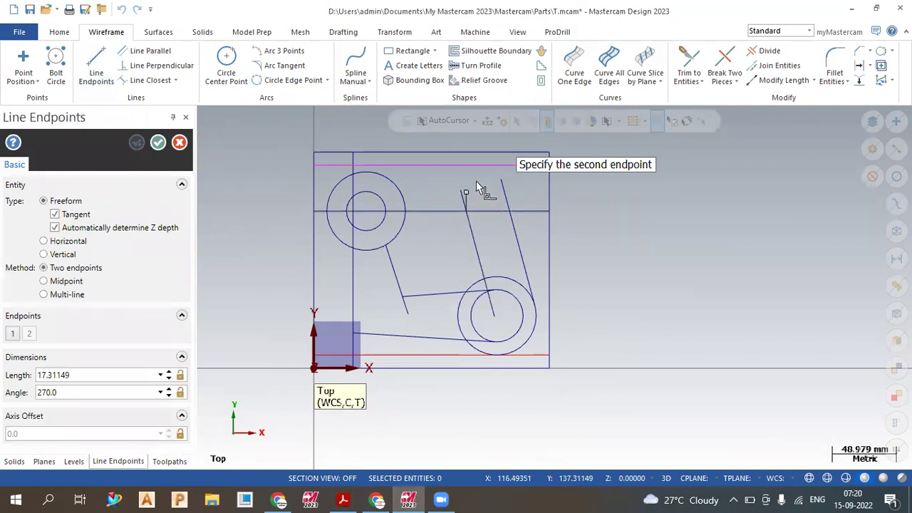
click(478, 141)
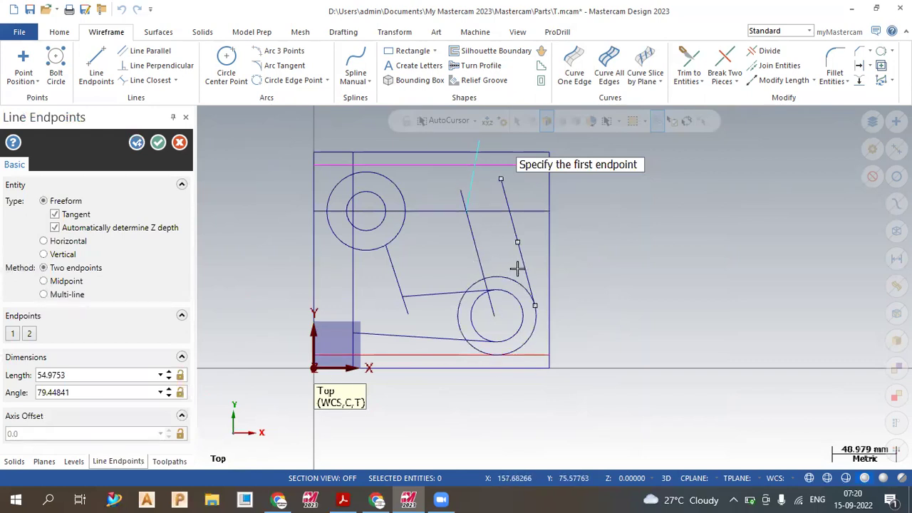
click(82, 389)
text(105-20)
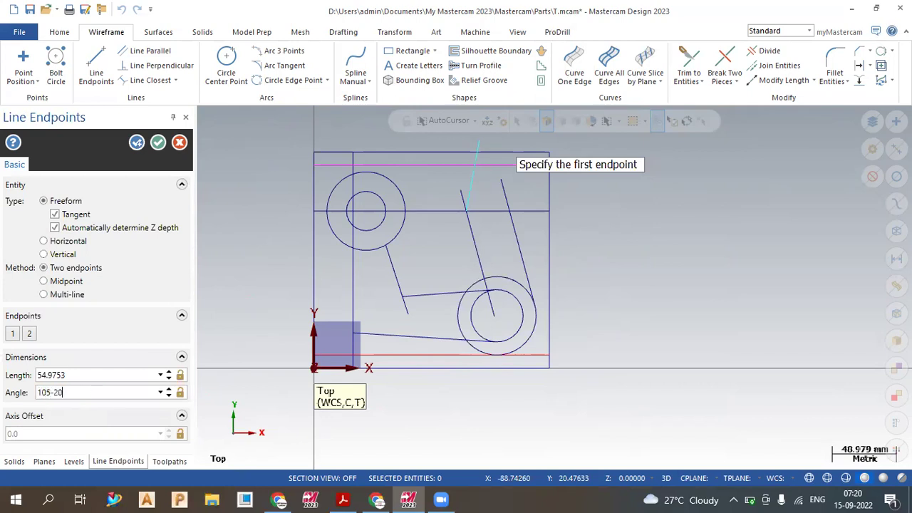
key(Return)
click(158, 143)
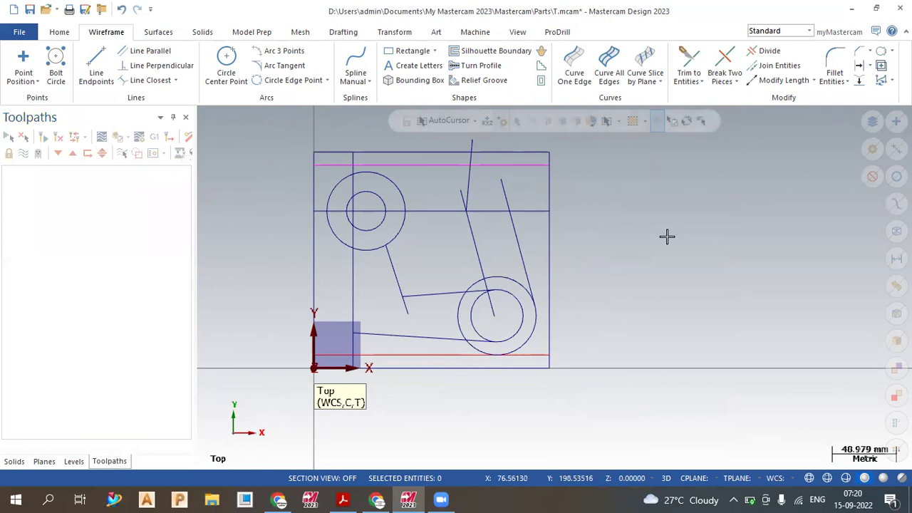
Step: Trim the 105-20 degree line to a corner with the 145 mm offset line and with the left sloped arm line
scroll(514, 150, up, 4)
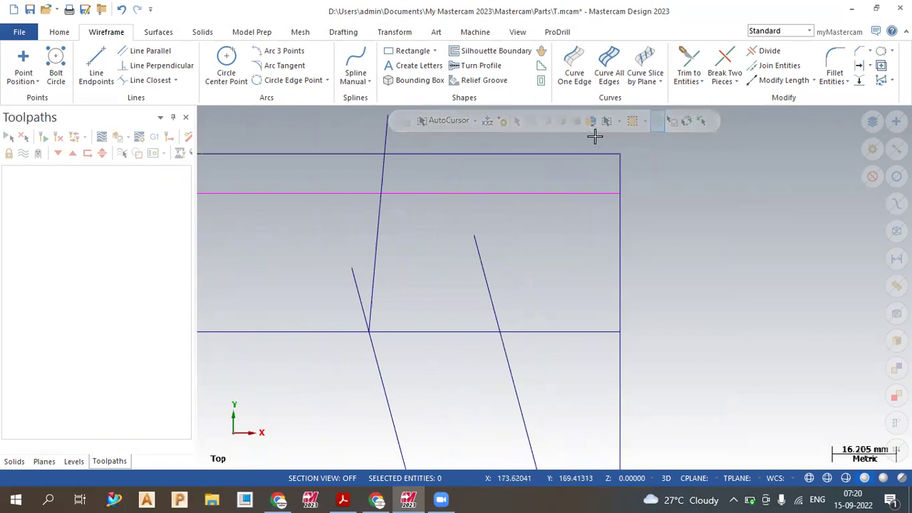
click(689, 71)
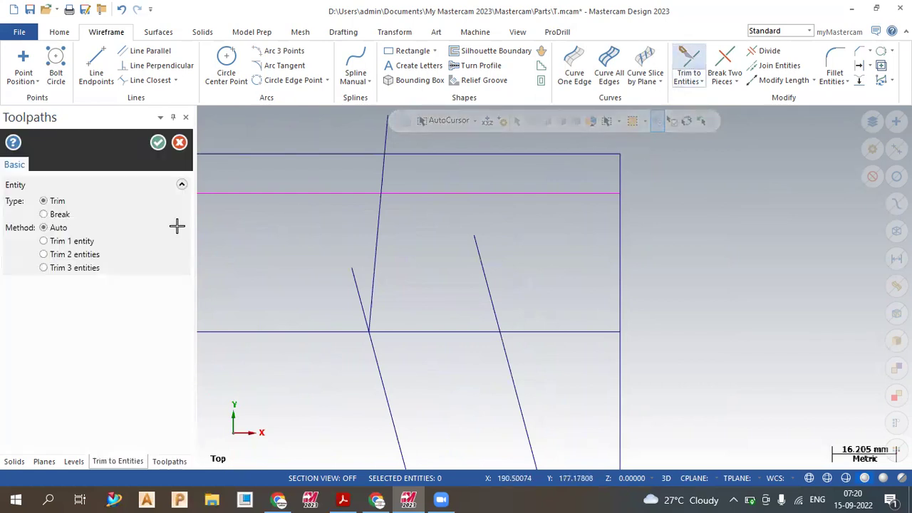
click(75, 257)
click(407, 193)
click(376, 223)
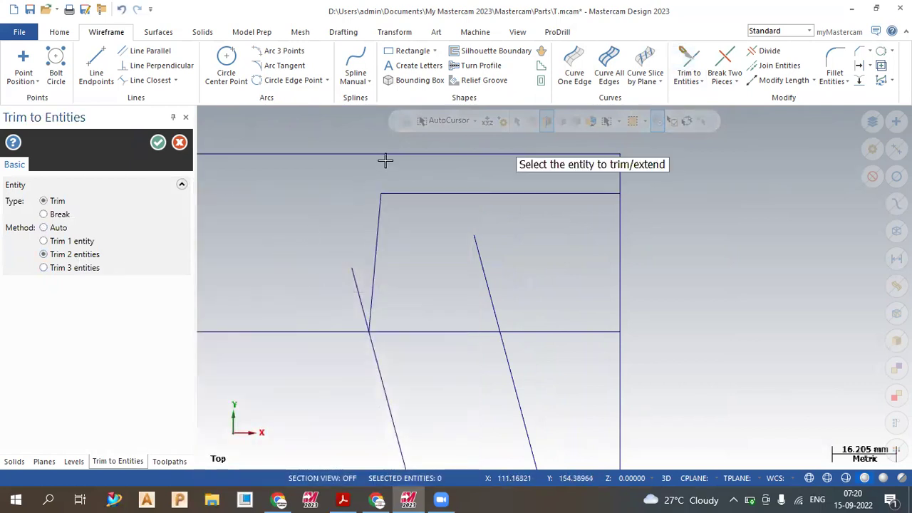
click(363, 260)
click(372, 375)
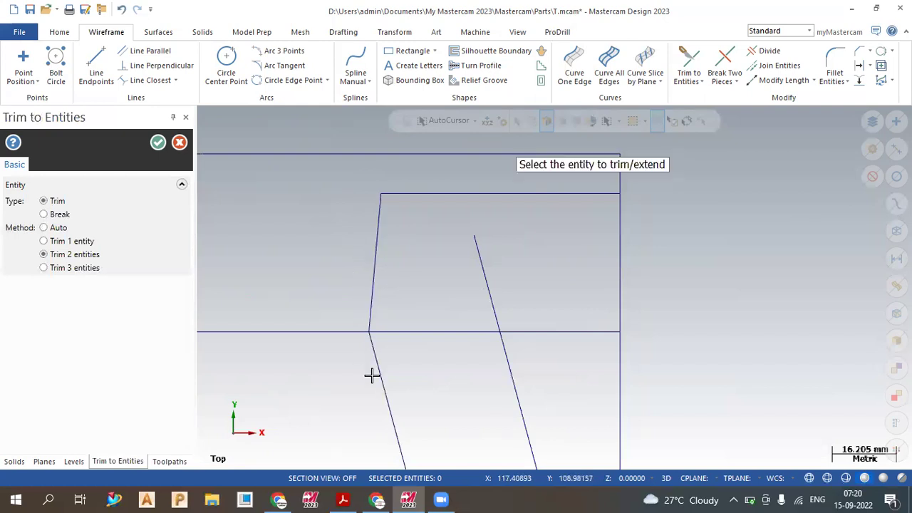
click(158, 142)
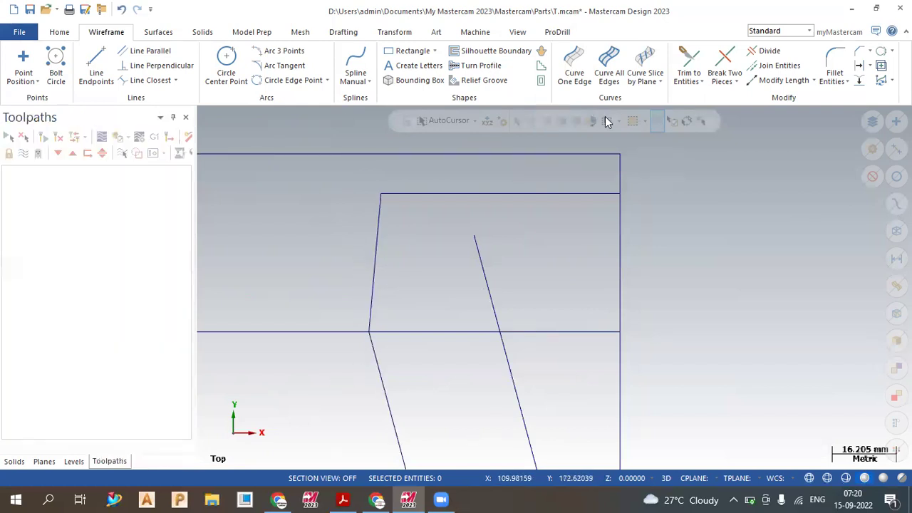
Step: Lengthen the upper end of the right sloped arm line by 12 mm twice so it crosses the 145 mm offset line
click(775, 85)
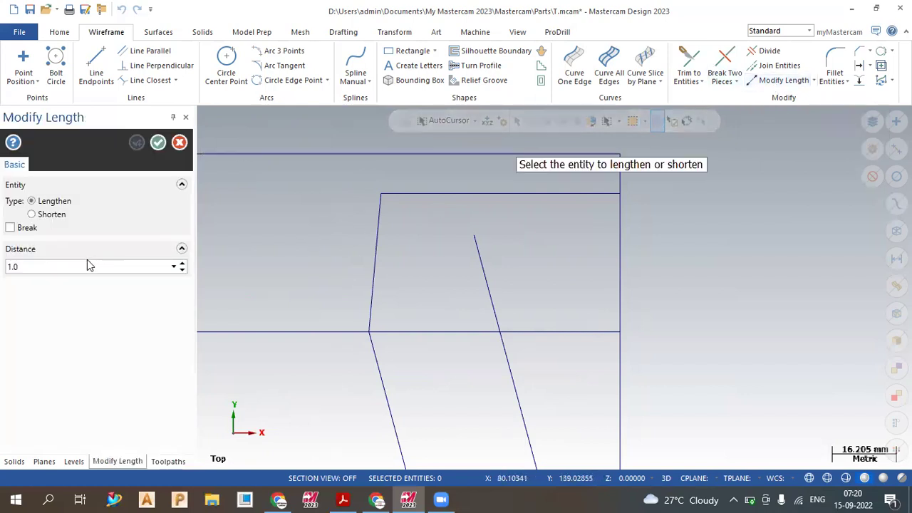
key(Return)
click(480, 246)
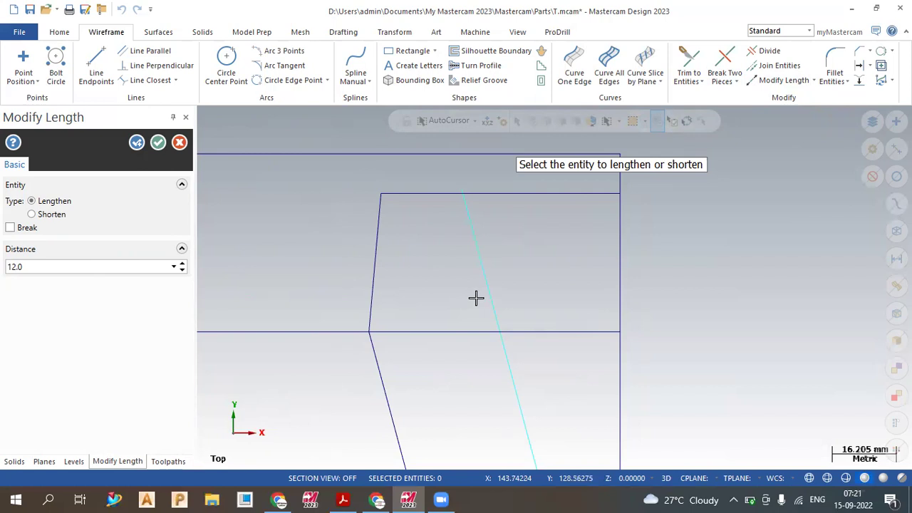
click(472, 273)
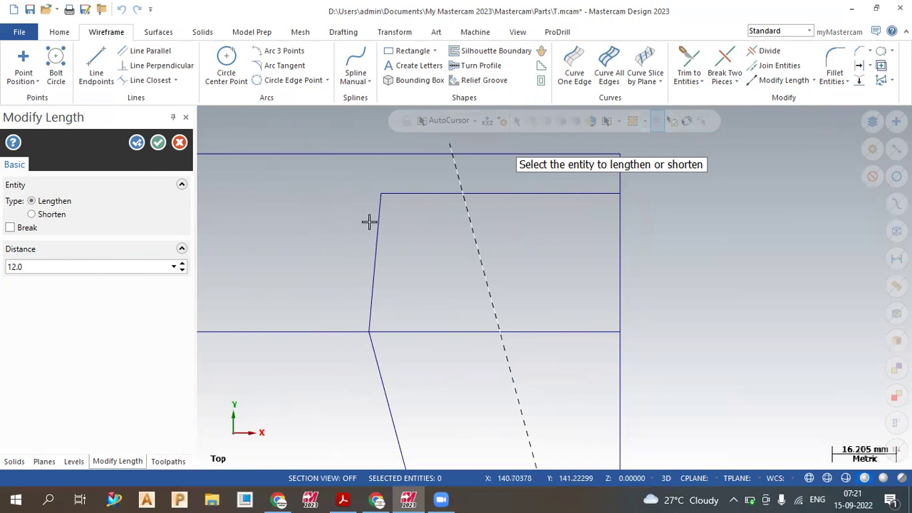
click(158, 143)
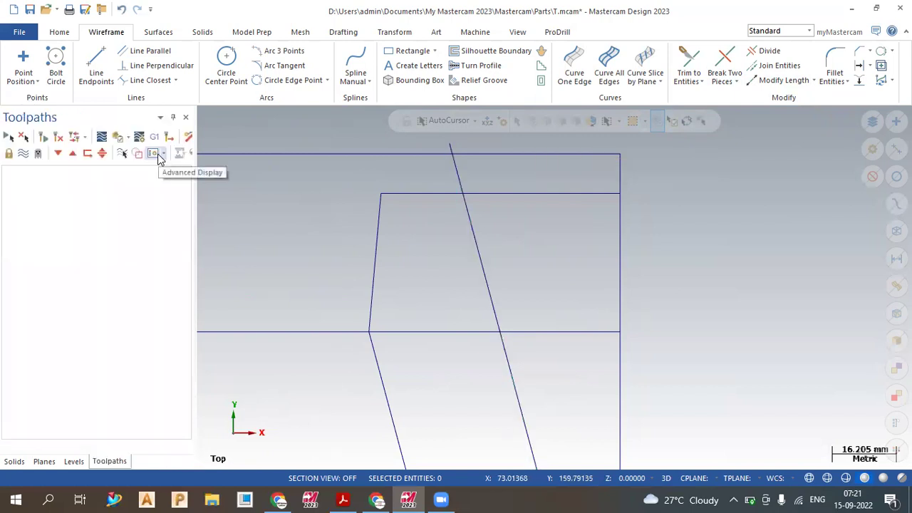
Step: Trim the arm's top line and right sloped line to a corner, and the 18° line to its corner with the upper tangent line
click(689, 63)
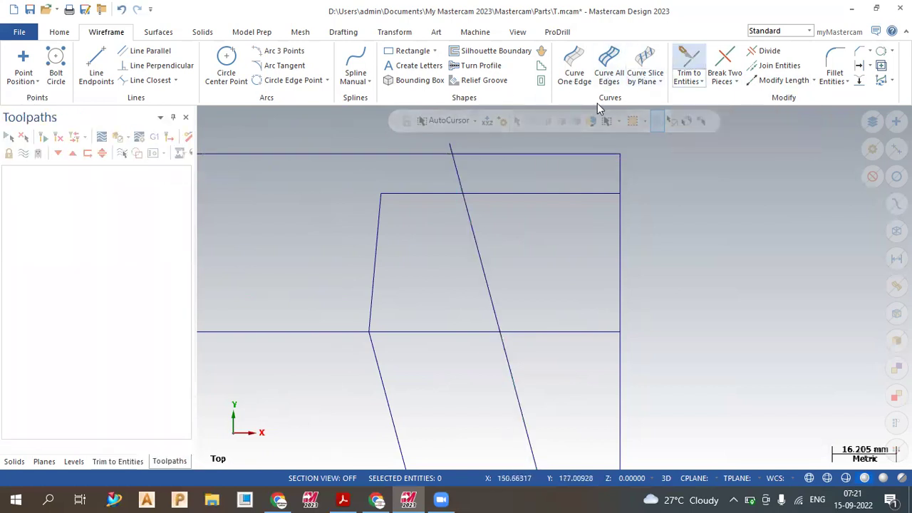
click(437, 201)
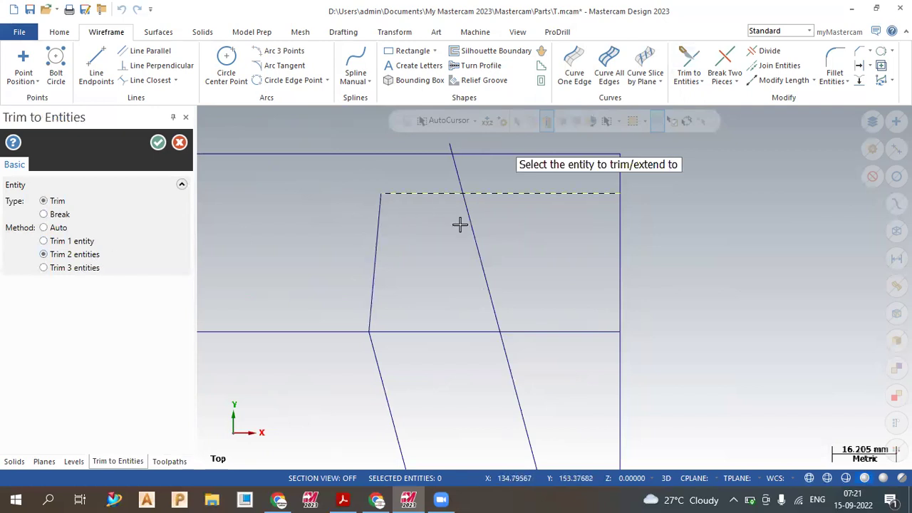
click(477, 248)
scroll(496, 230, down, 2)
scroll(500, 230, down, 3)
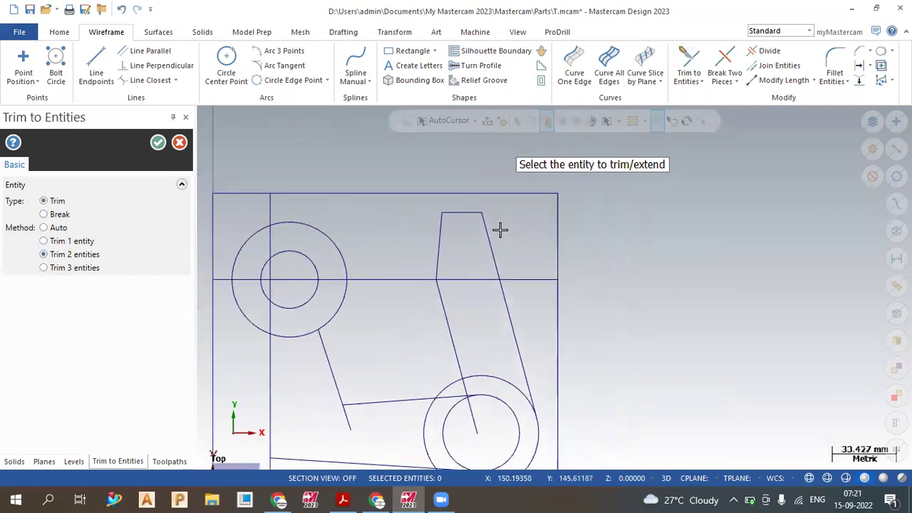
click(370, 348)
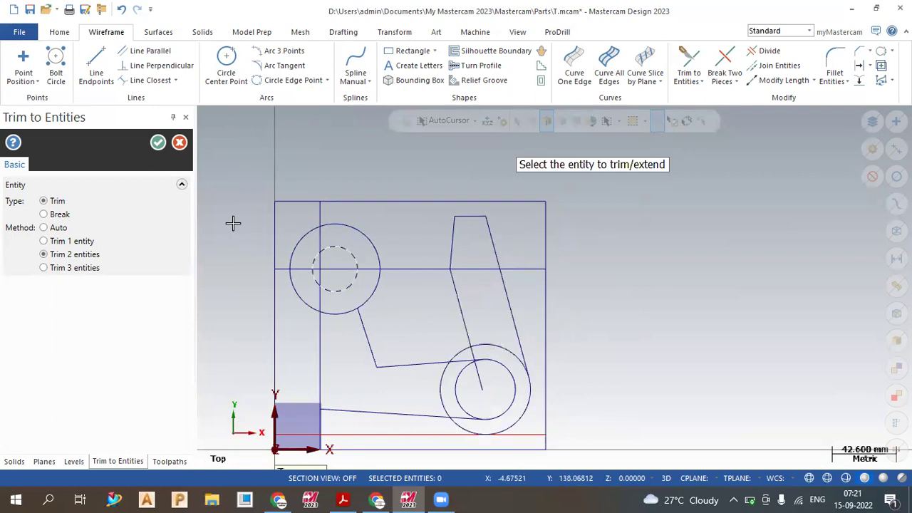
click(158, 143)
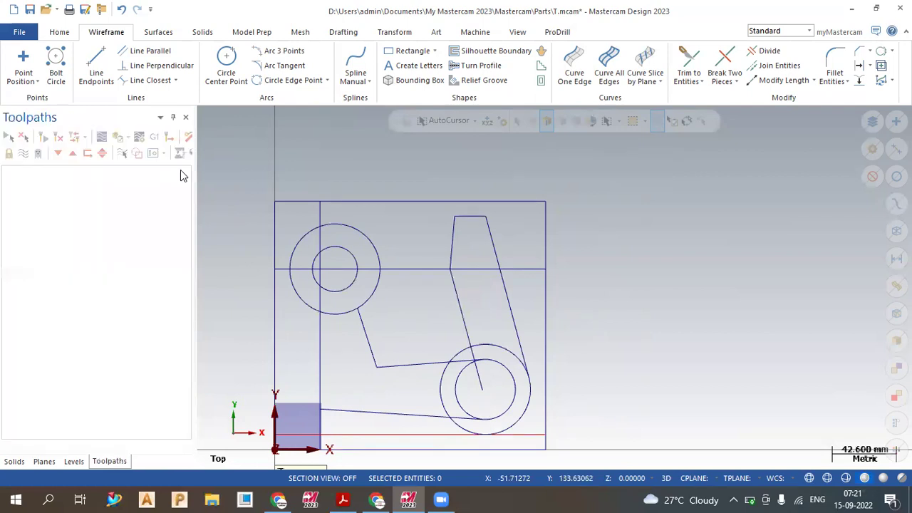
Step: Delete the horizontal construction lines offset 10 mm and 110 mm
click(367, 433)
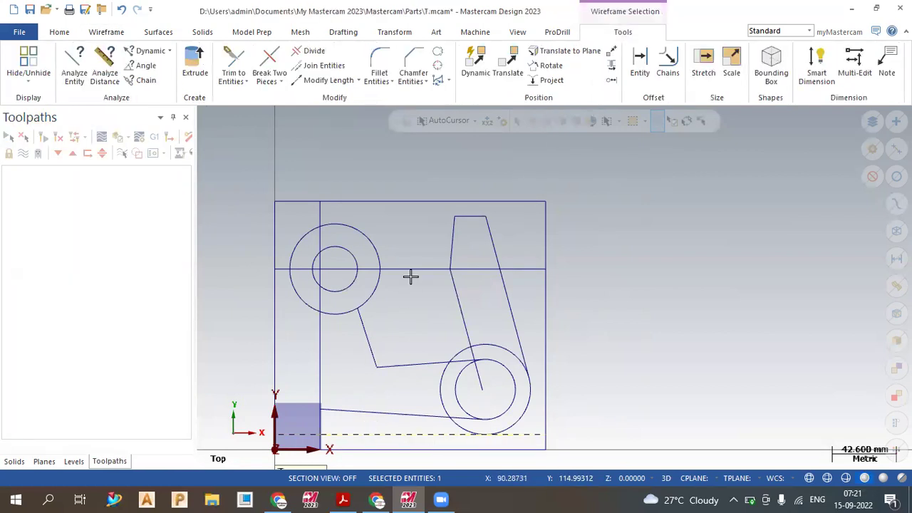
click(411, 271)
key(Delete)
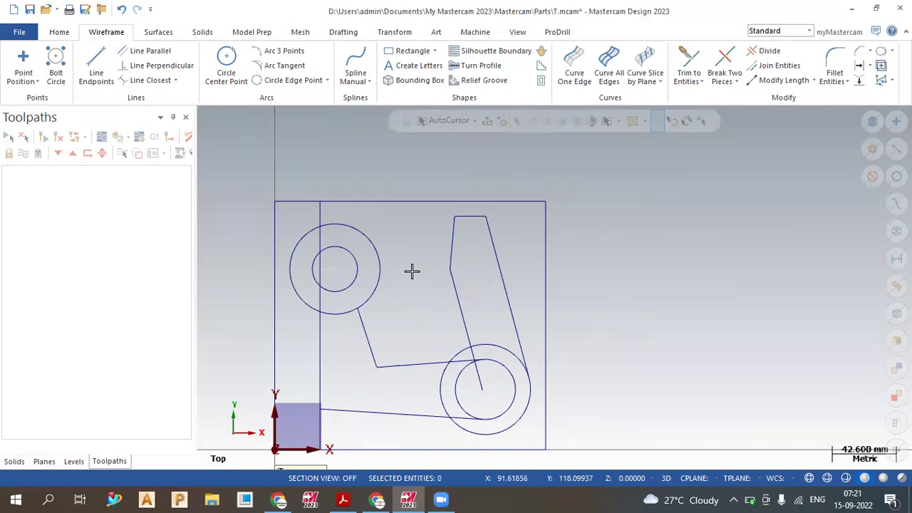
Step: Draw a circle tangent to three entities at the arm's upper end: its short left line, top line and right sloped line
click(145, 83)
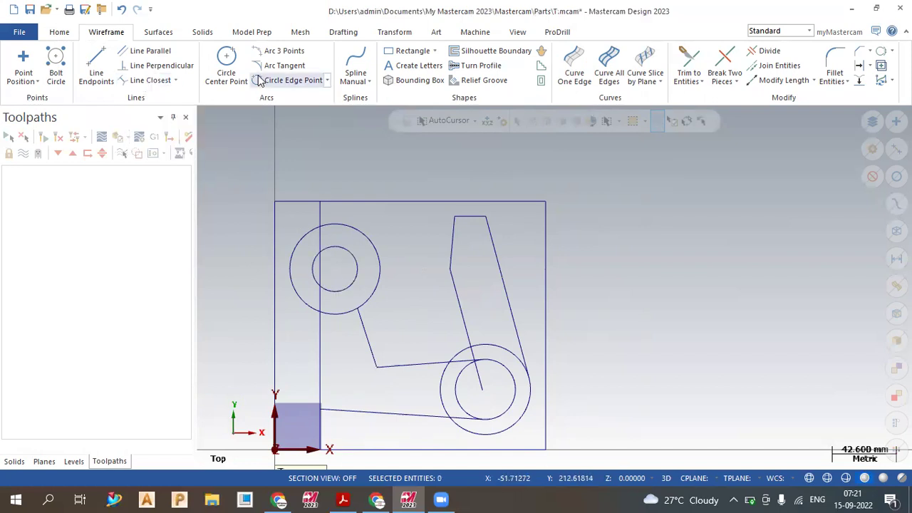
click(279, 67)
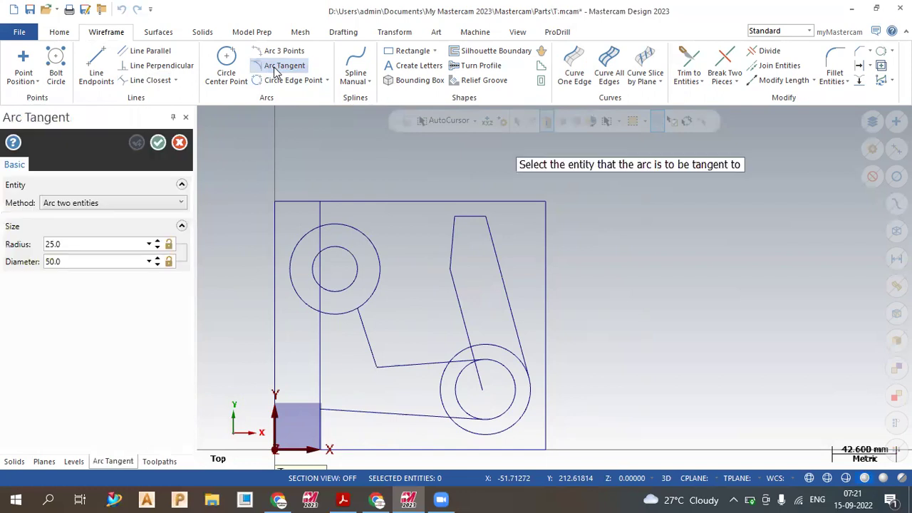
click(156, 203)
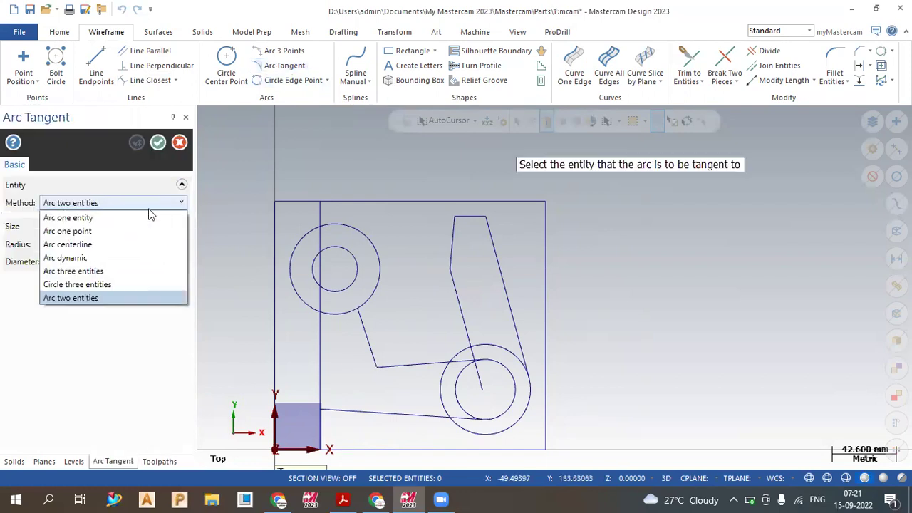
click(95, 286)
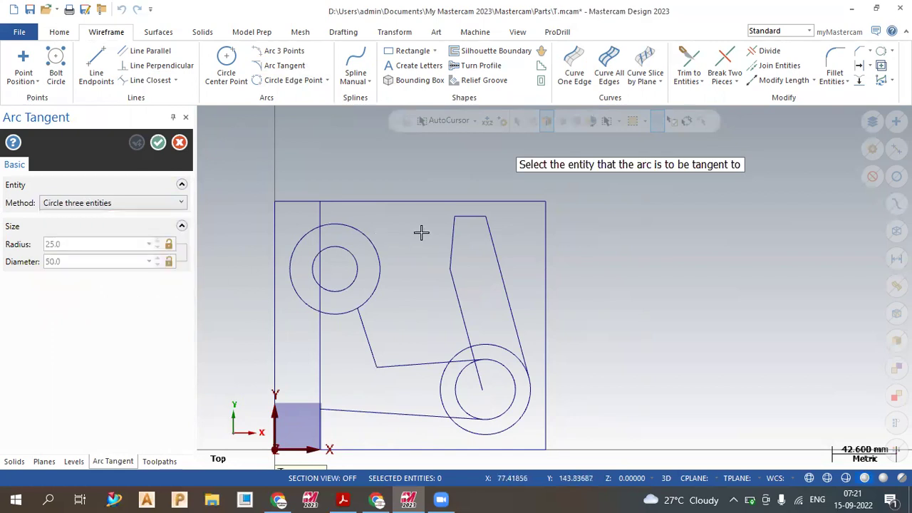
click(453, 240)
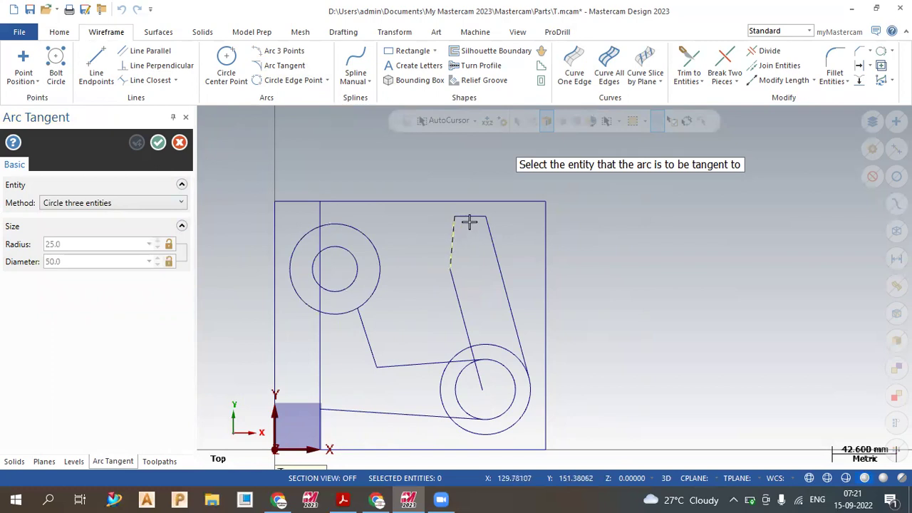
click(469, 217)
click(490, 246)
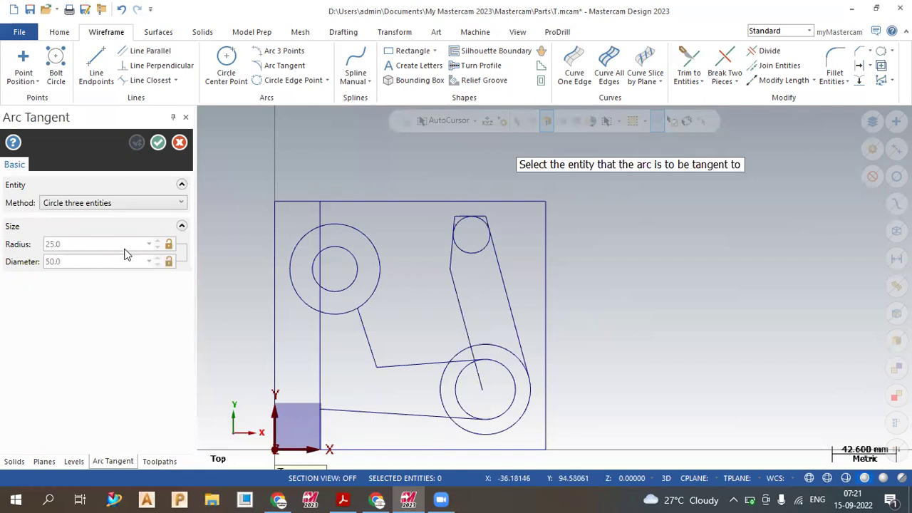
click(158, 142)
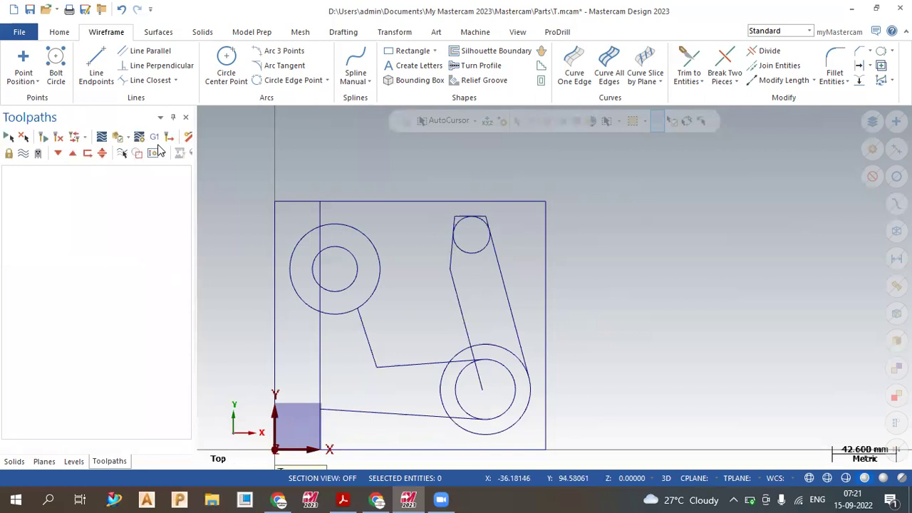
Step: Consult 2d.pdf in Adobe Acrobat Reader, and in Mastercam fillet the corner between the left vertical line and lower tangent line with radius 15
click(342, 498)
mouse_move(657, 445)
scroll(729, 402, down, 2)
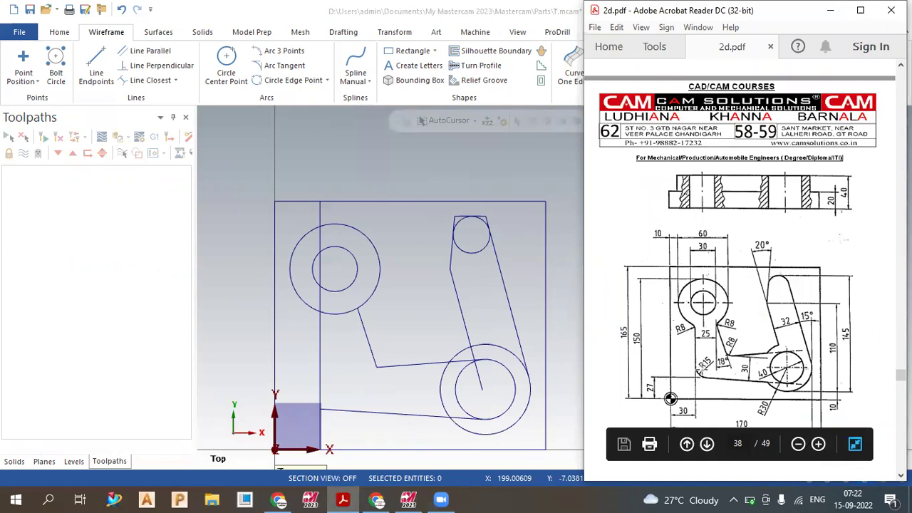
click(427, 163)
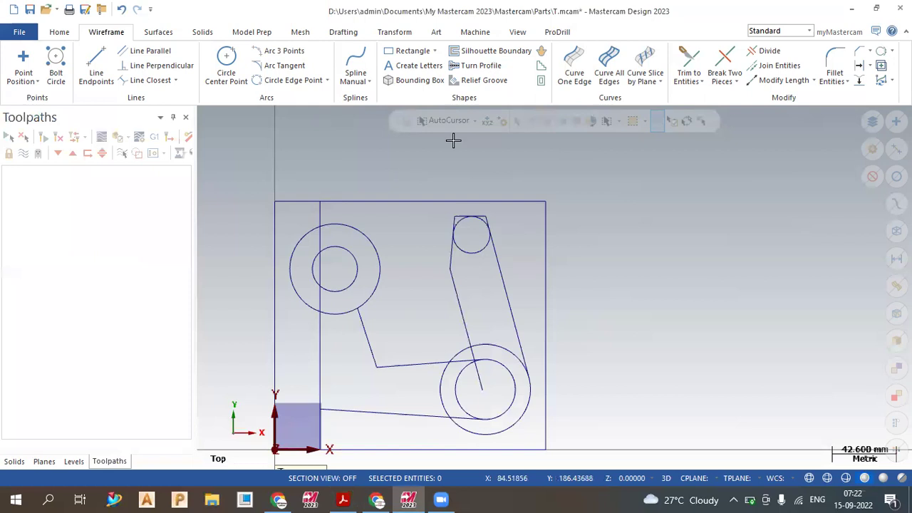
click(834, 64)
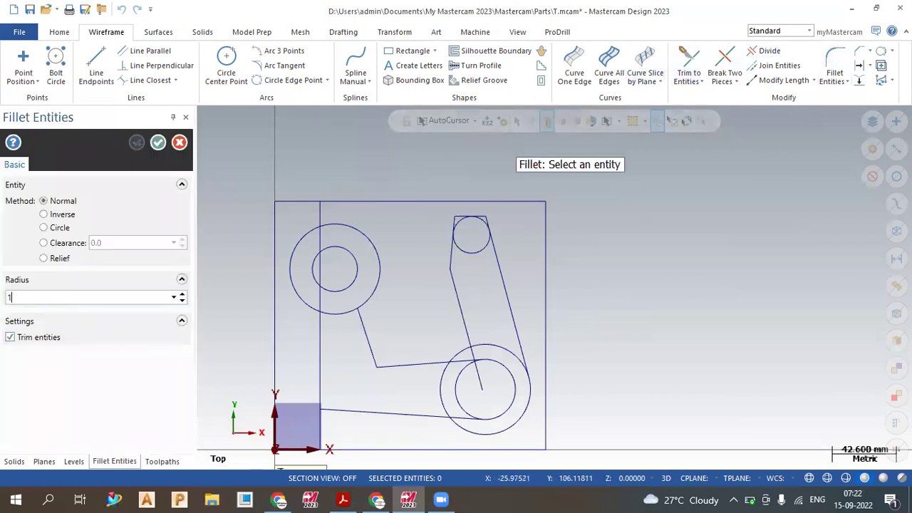
key(Return)
click(366, 412)
click(323, 378)
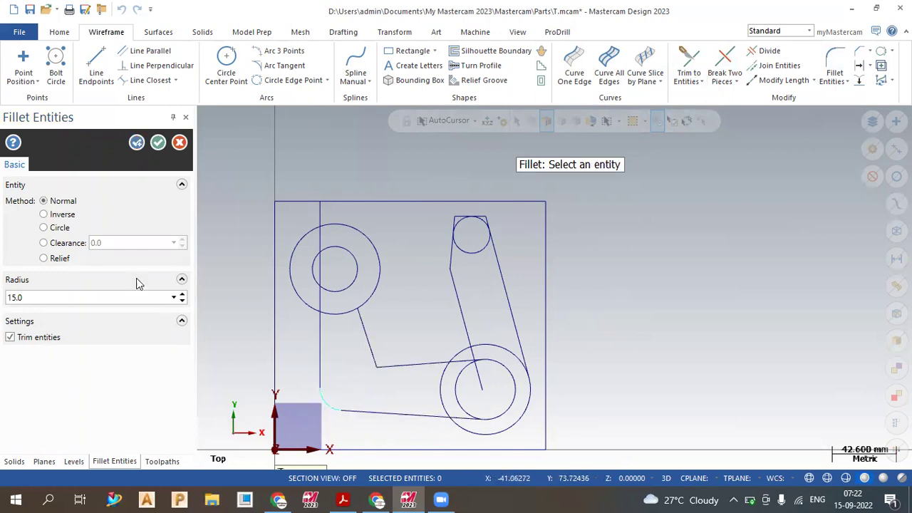
click(158, 143)
Step: Trim away the excess of the left vertical line above the large upper-left circle with Divide
scroll(285, 331, up, 2)
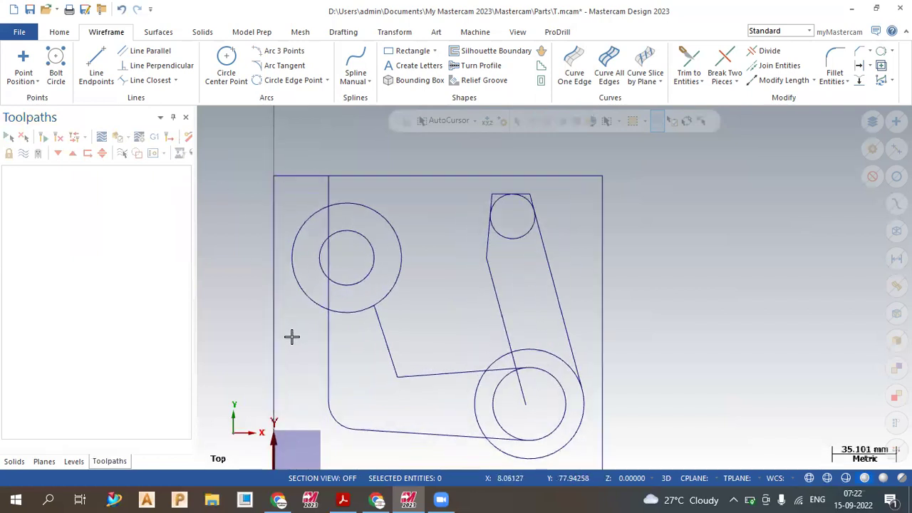
scroll(291, 336, up, 2)
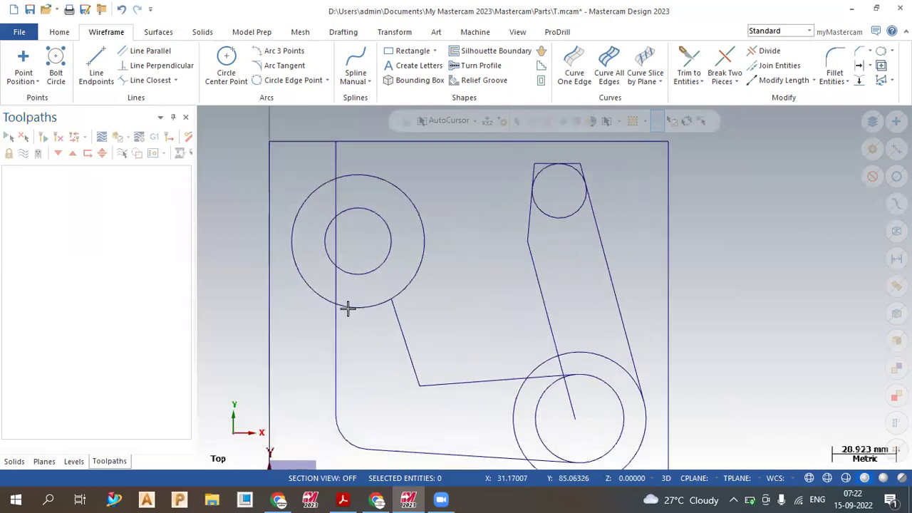
click(777, 55)
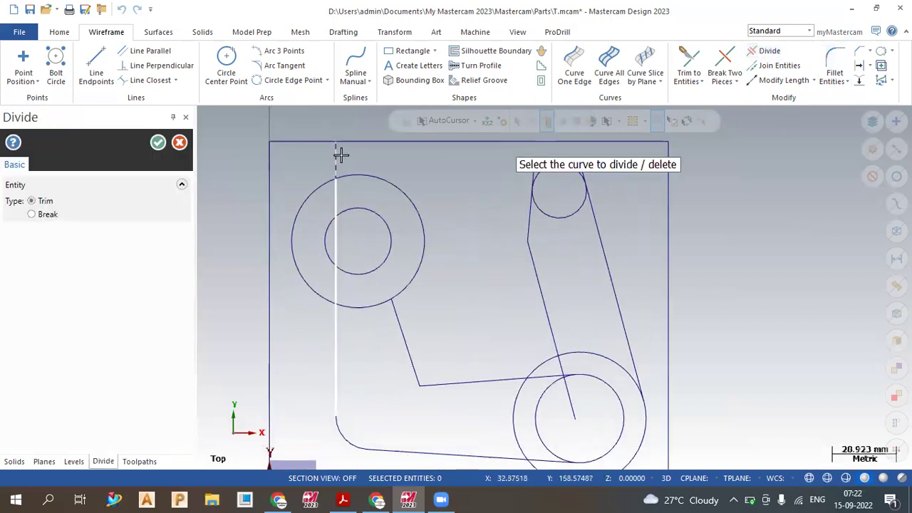